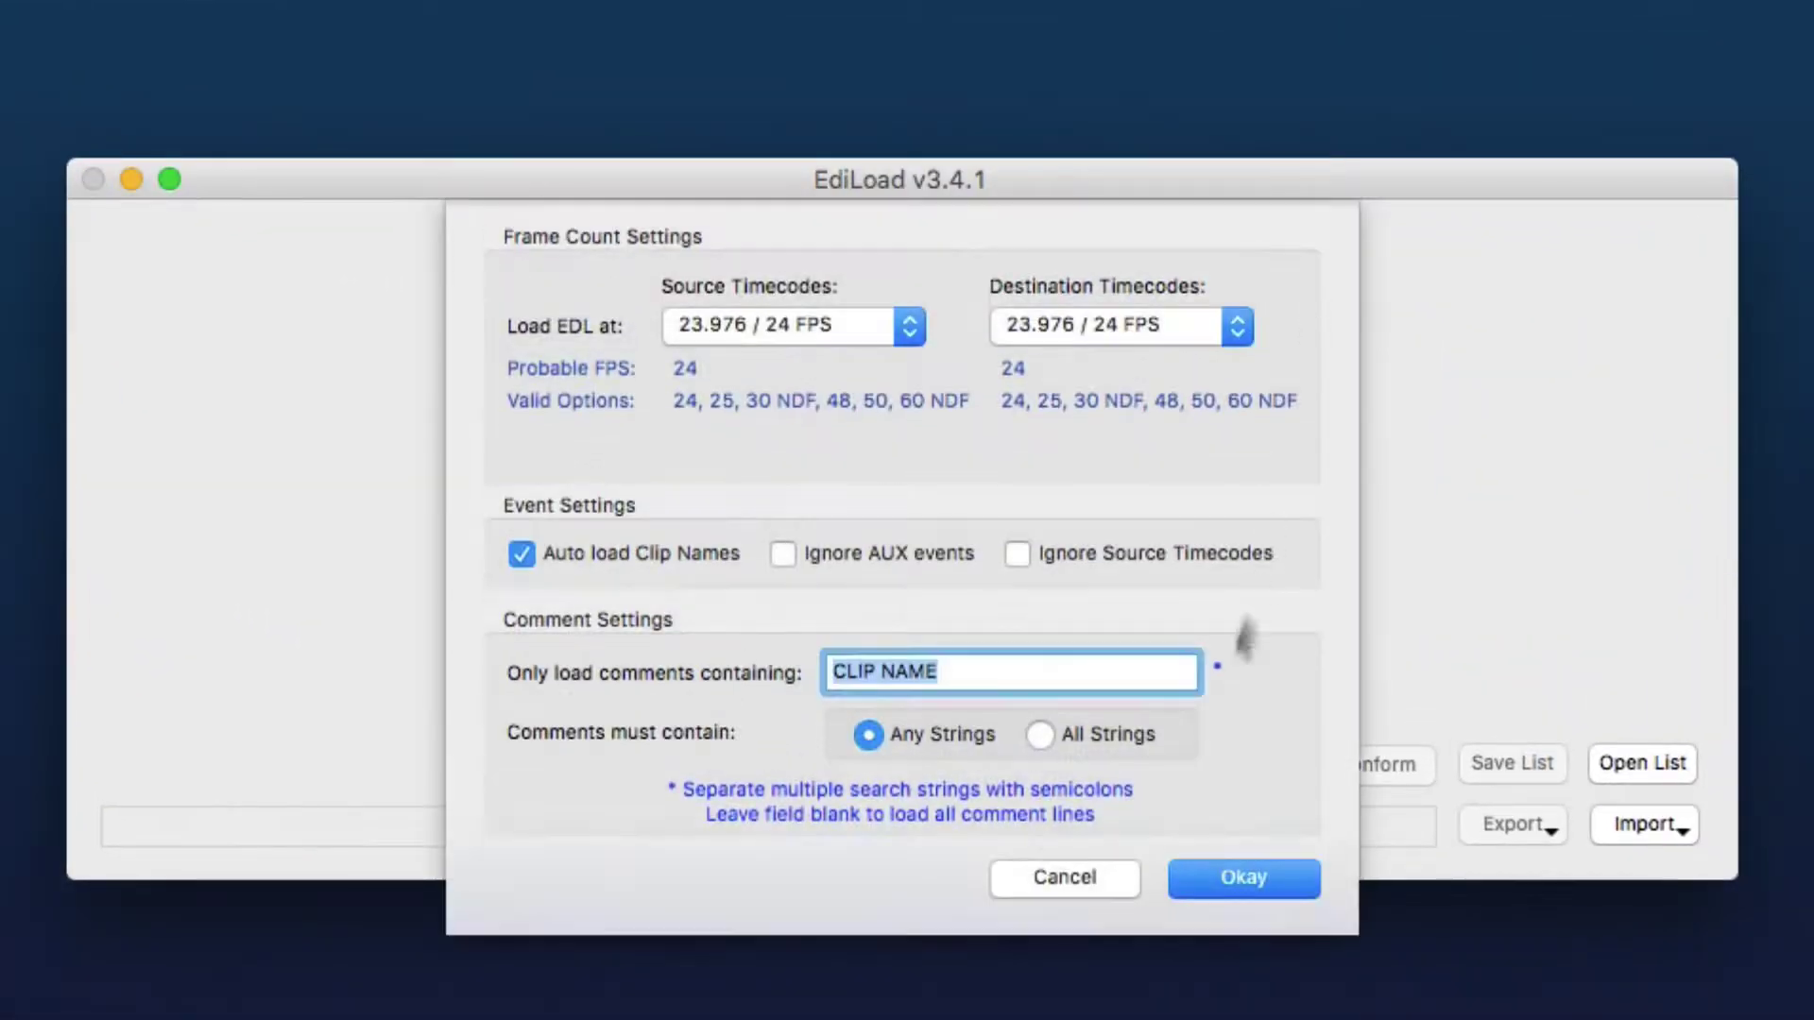
- Load the BS LOCKED CUT REEL 2 VIDEO EDL and inspect event 039 among its 464 events
left_click(1219, 875)
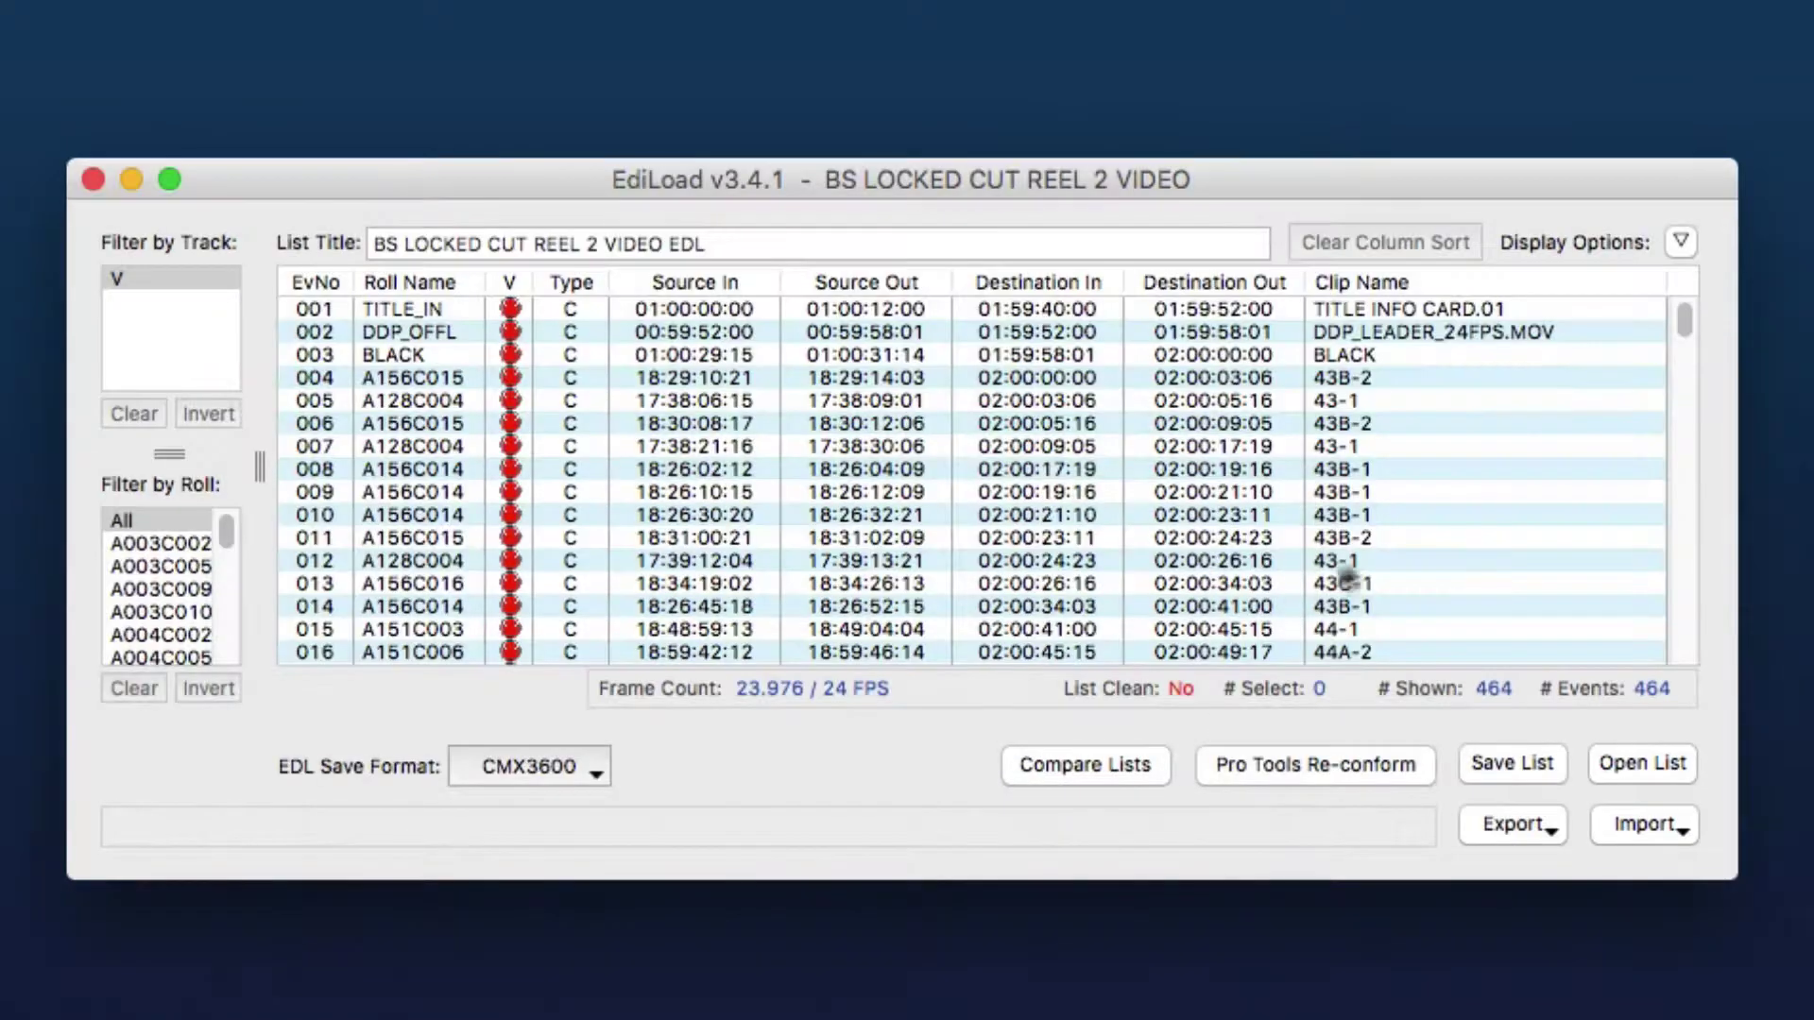
left_click(1418, 515)
scroll(1488, 444, "down", 10)
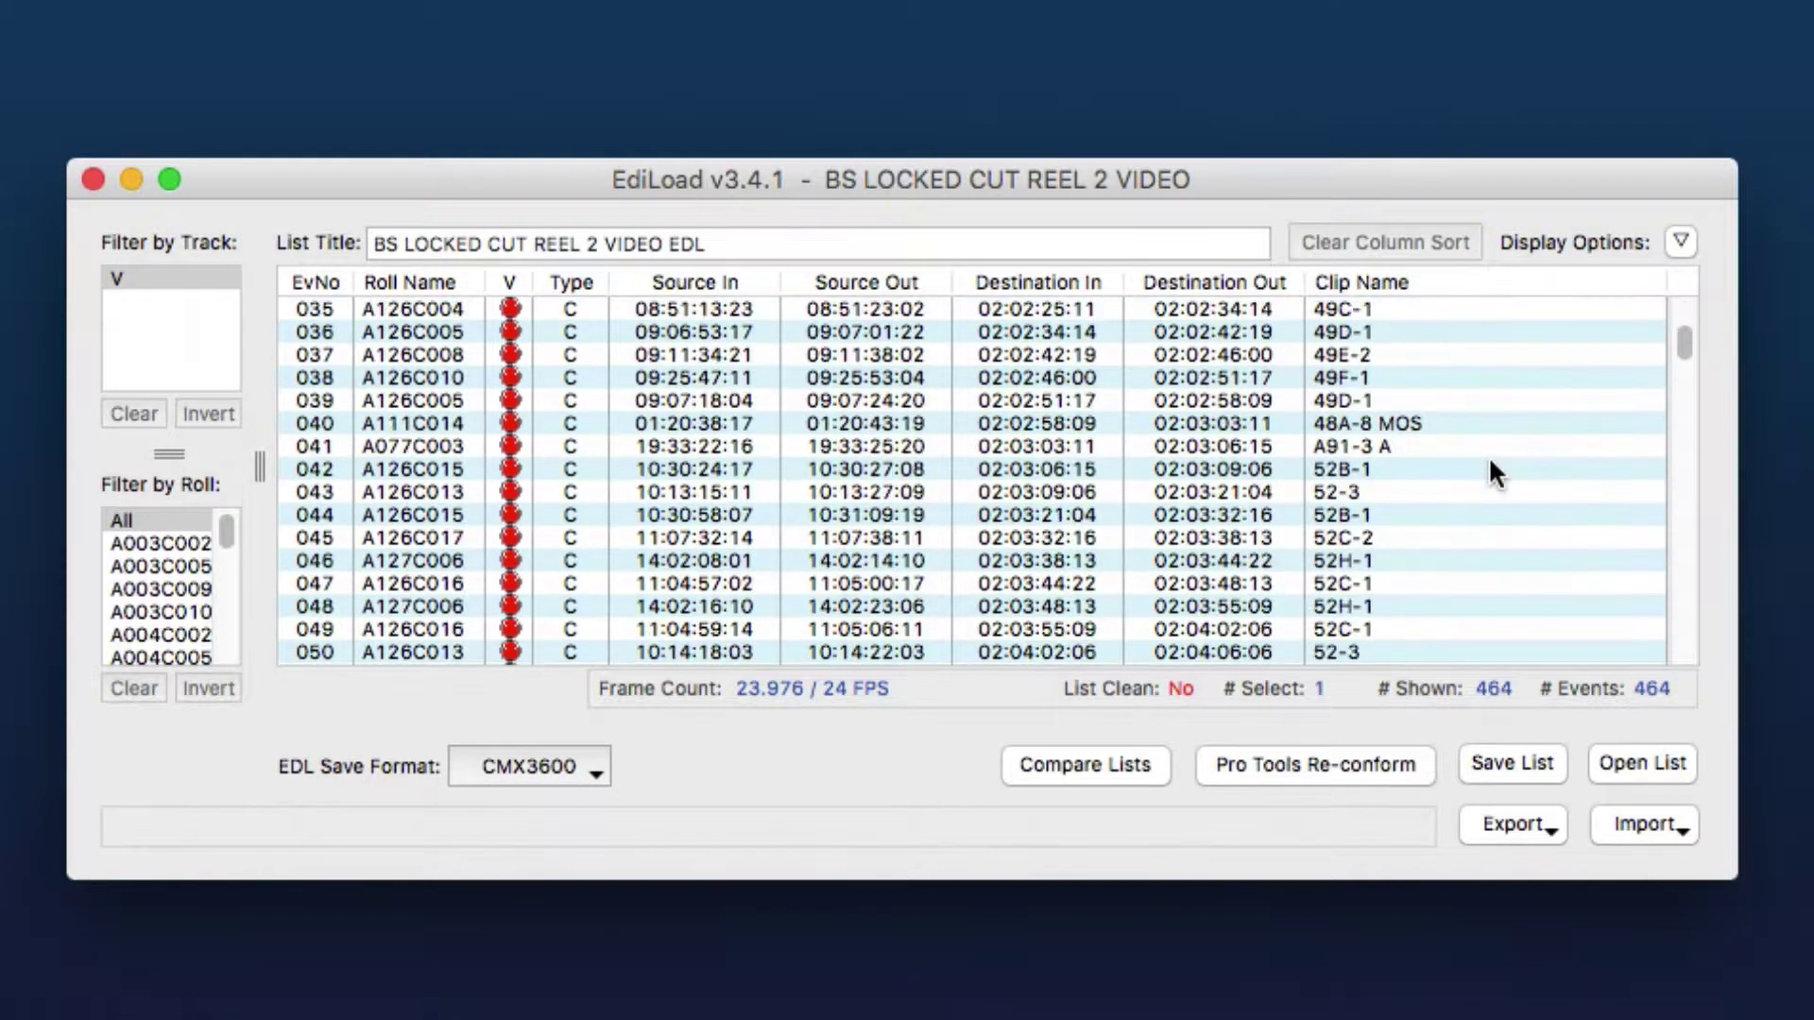
left_click(1477, 350)
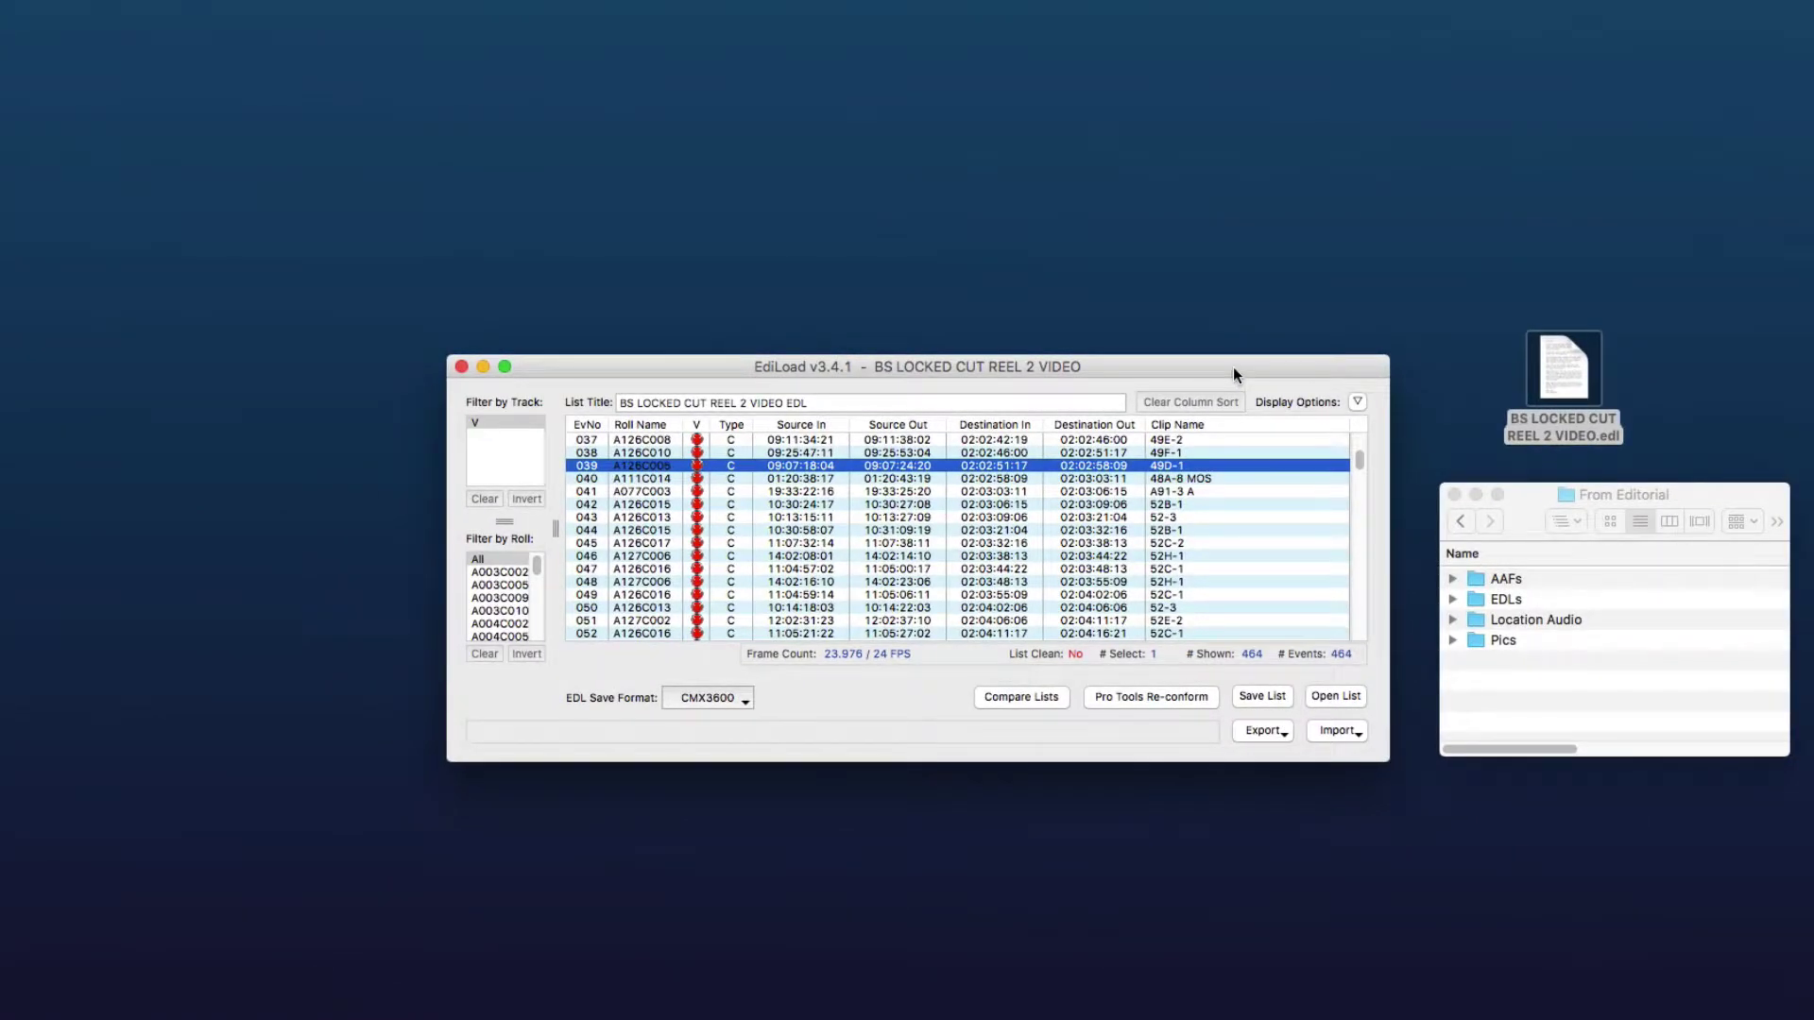
- Drop the Location Audio folder onto the WAV File List and check file 142E_001_019.wav
key("super+shift+w")
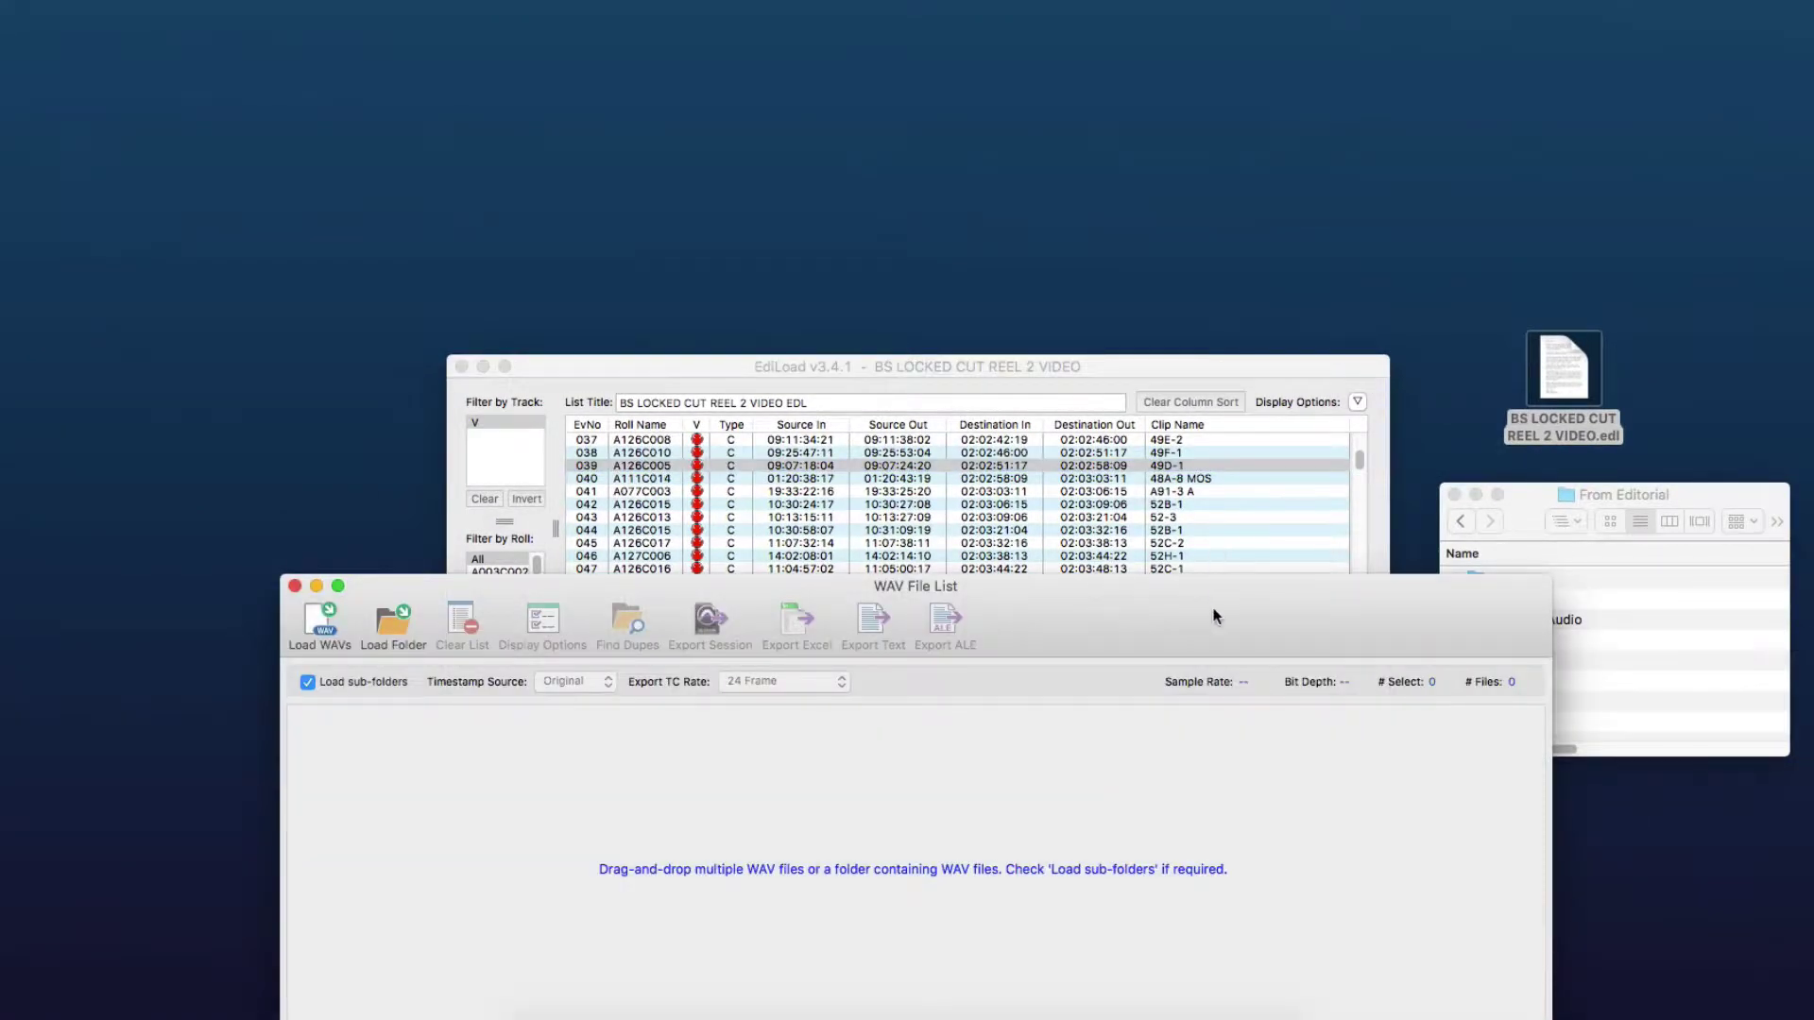
left_click_drag(1214, 616, 1110, 369)
left_click(1486, 623)
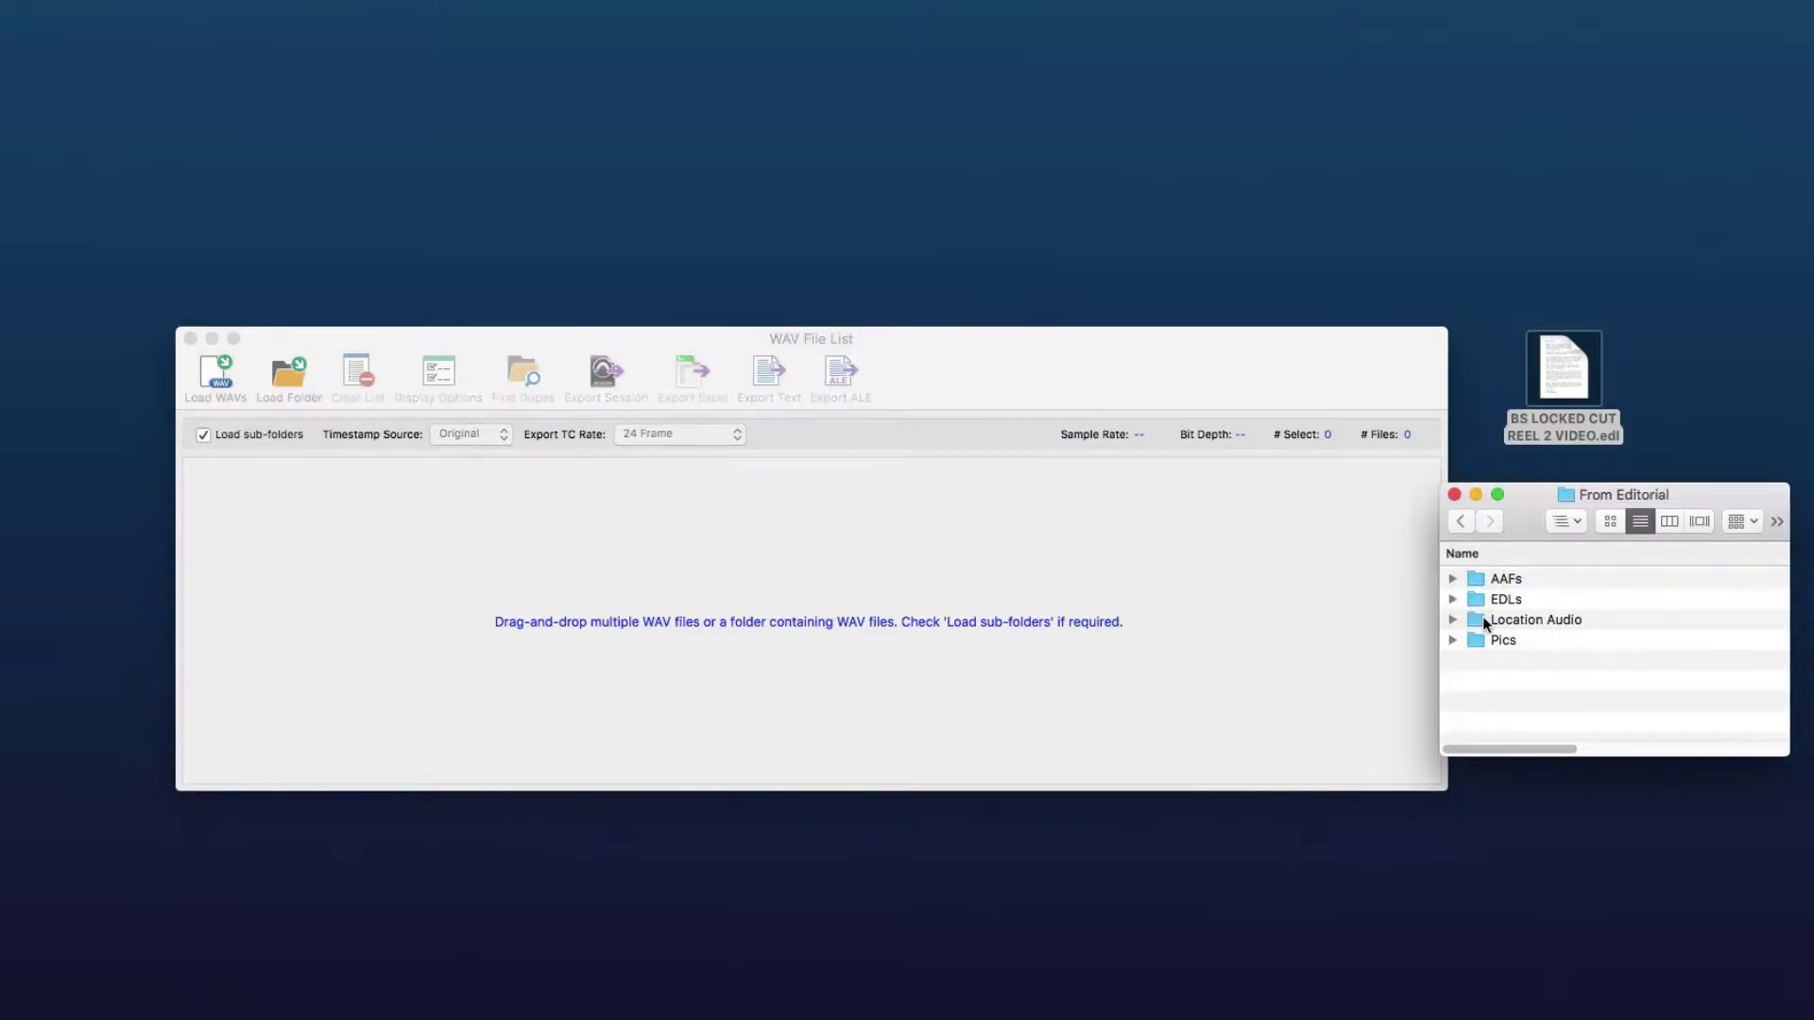
left_click_drag(1485, 623, 982, 543)
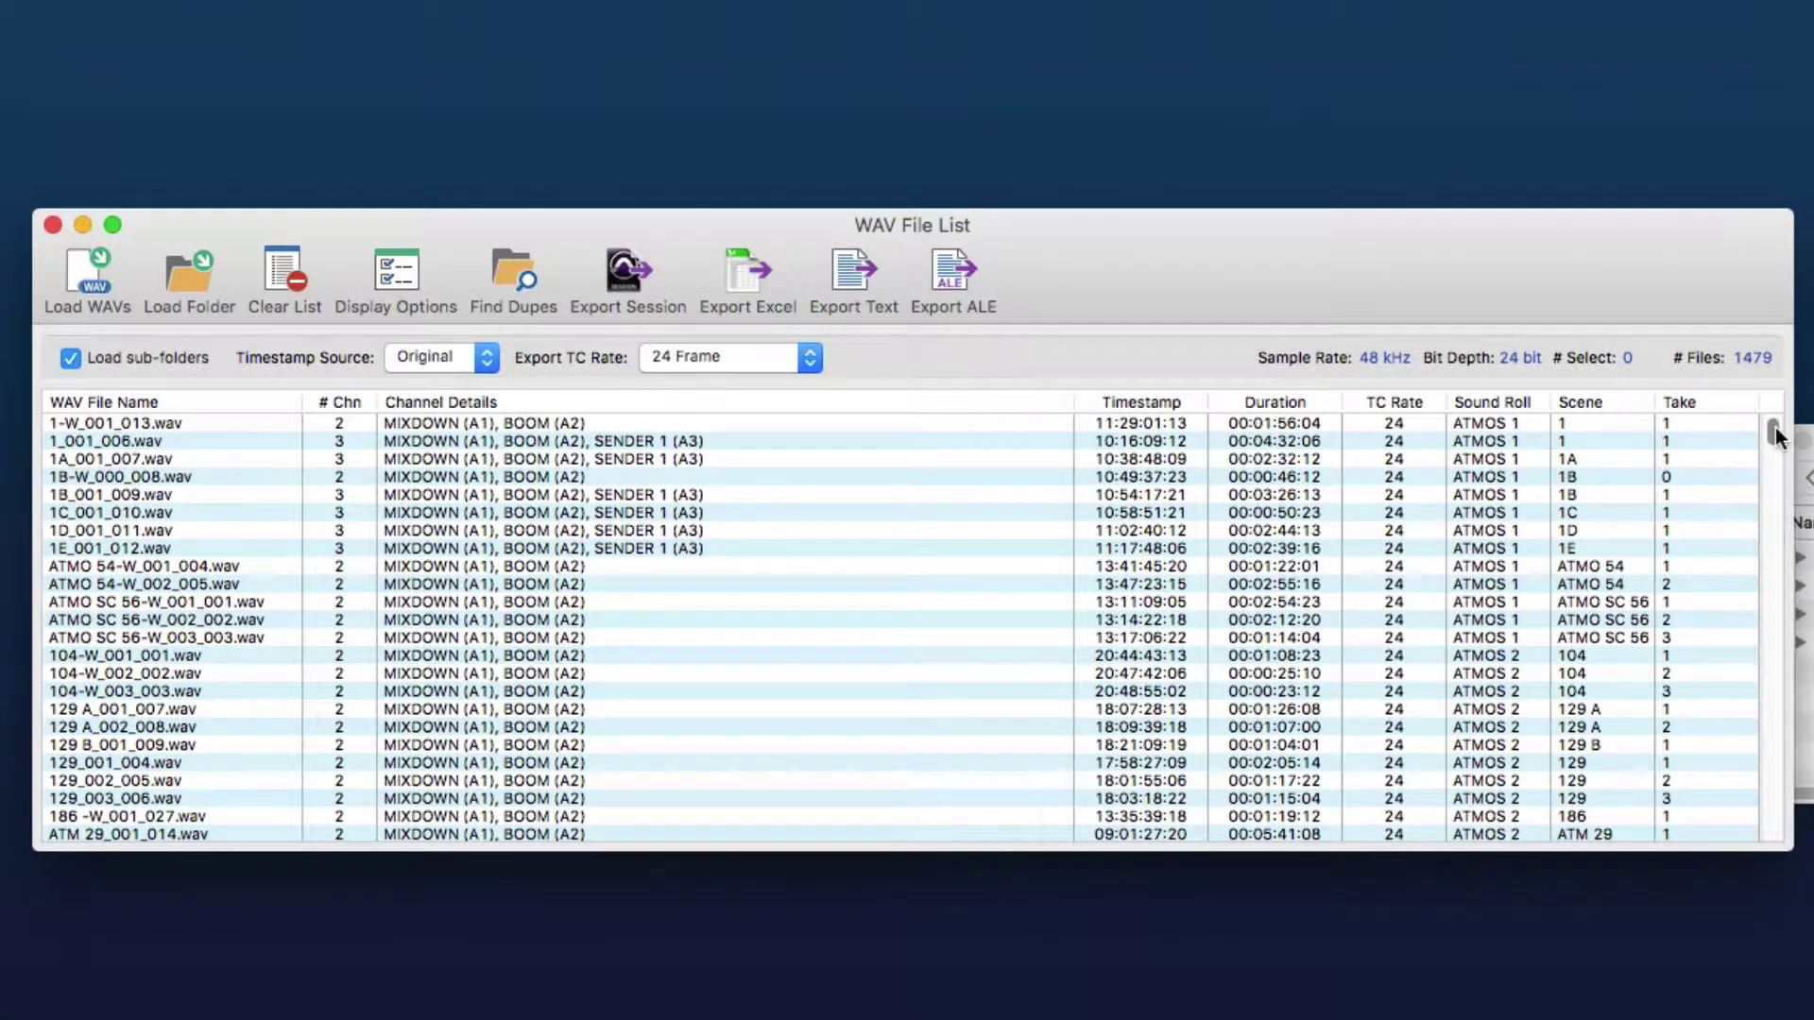
left_click_drag(1776, 437, 1776, 538)
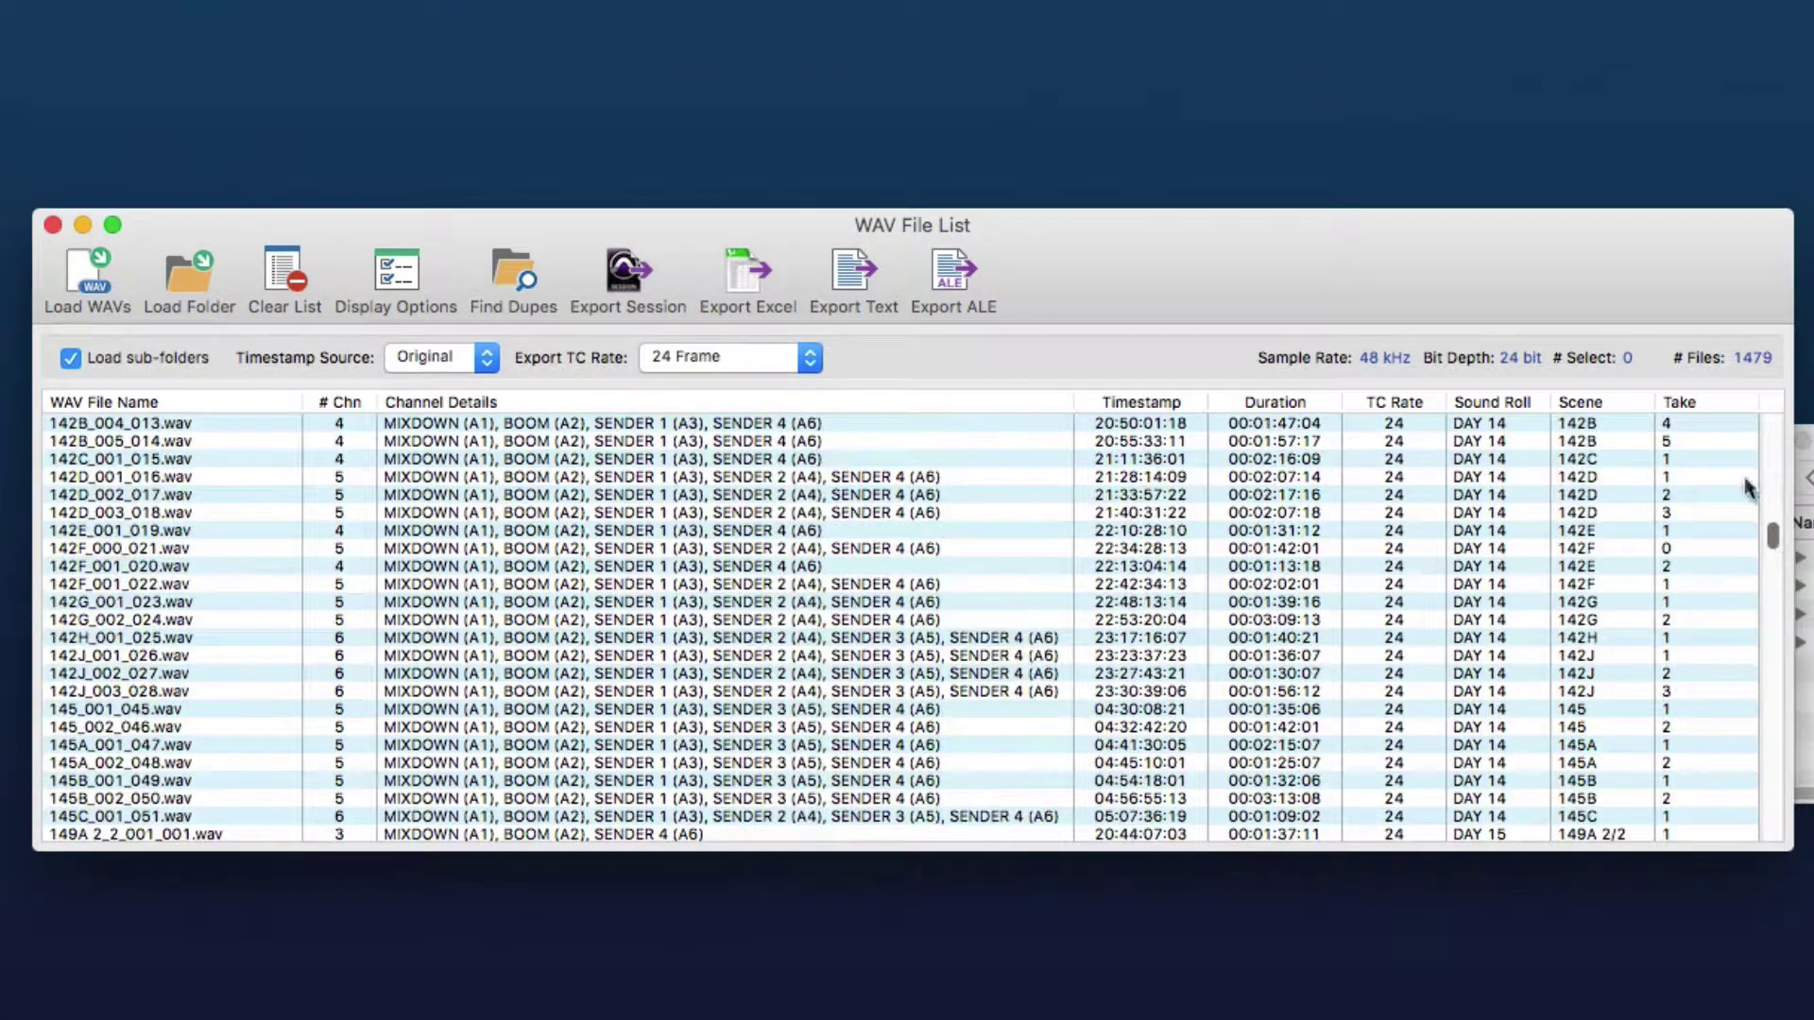
left_click(1673, 532)
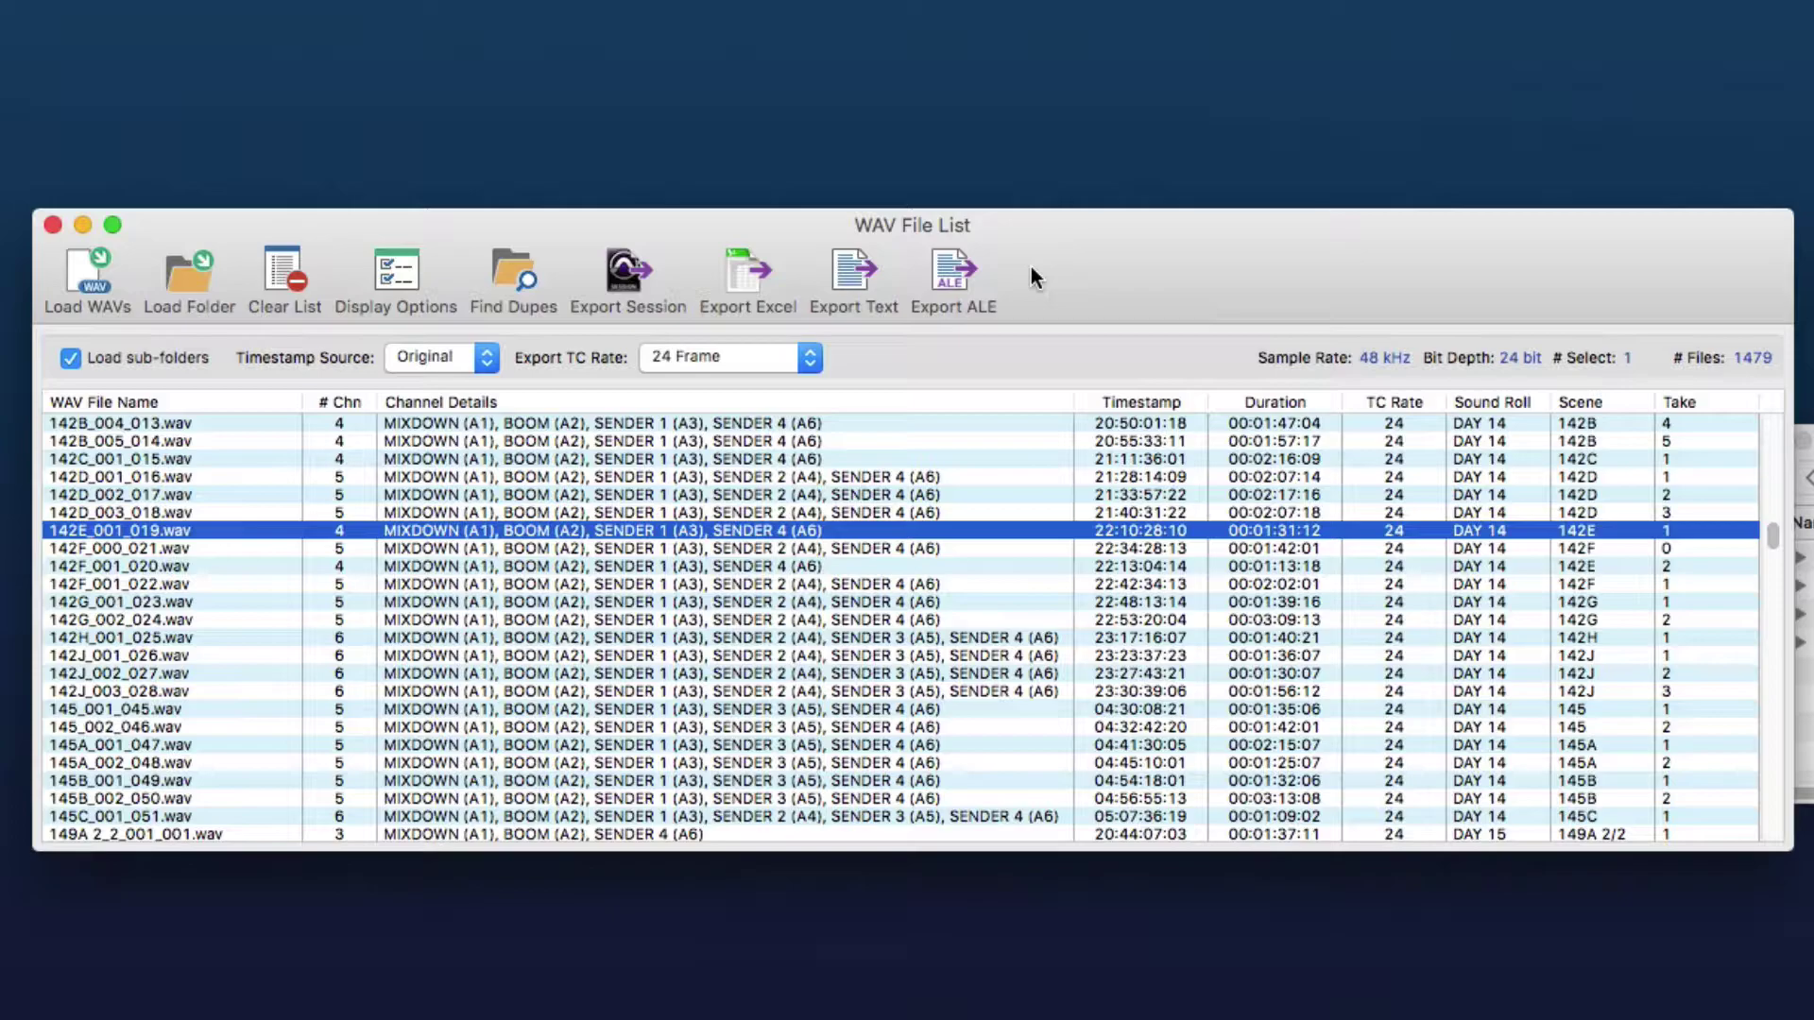
- Export the WAV list to the Desktop as 'Berlin Syndrome Location WAV files Log.ale'
left_click(952, 274)
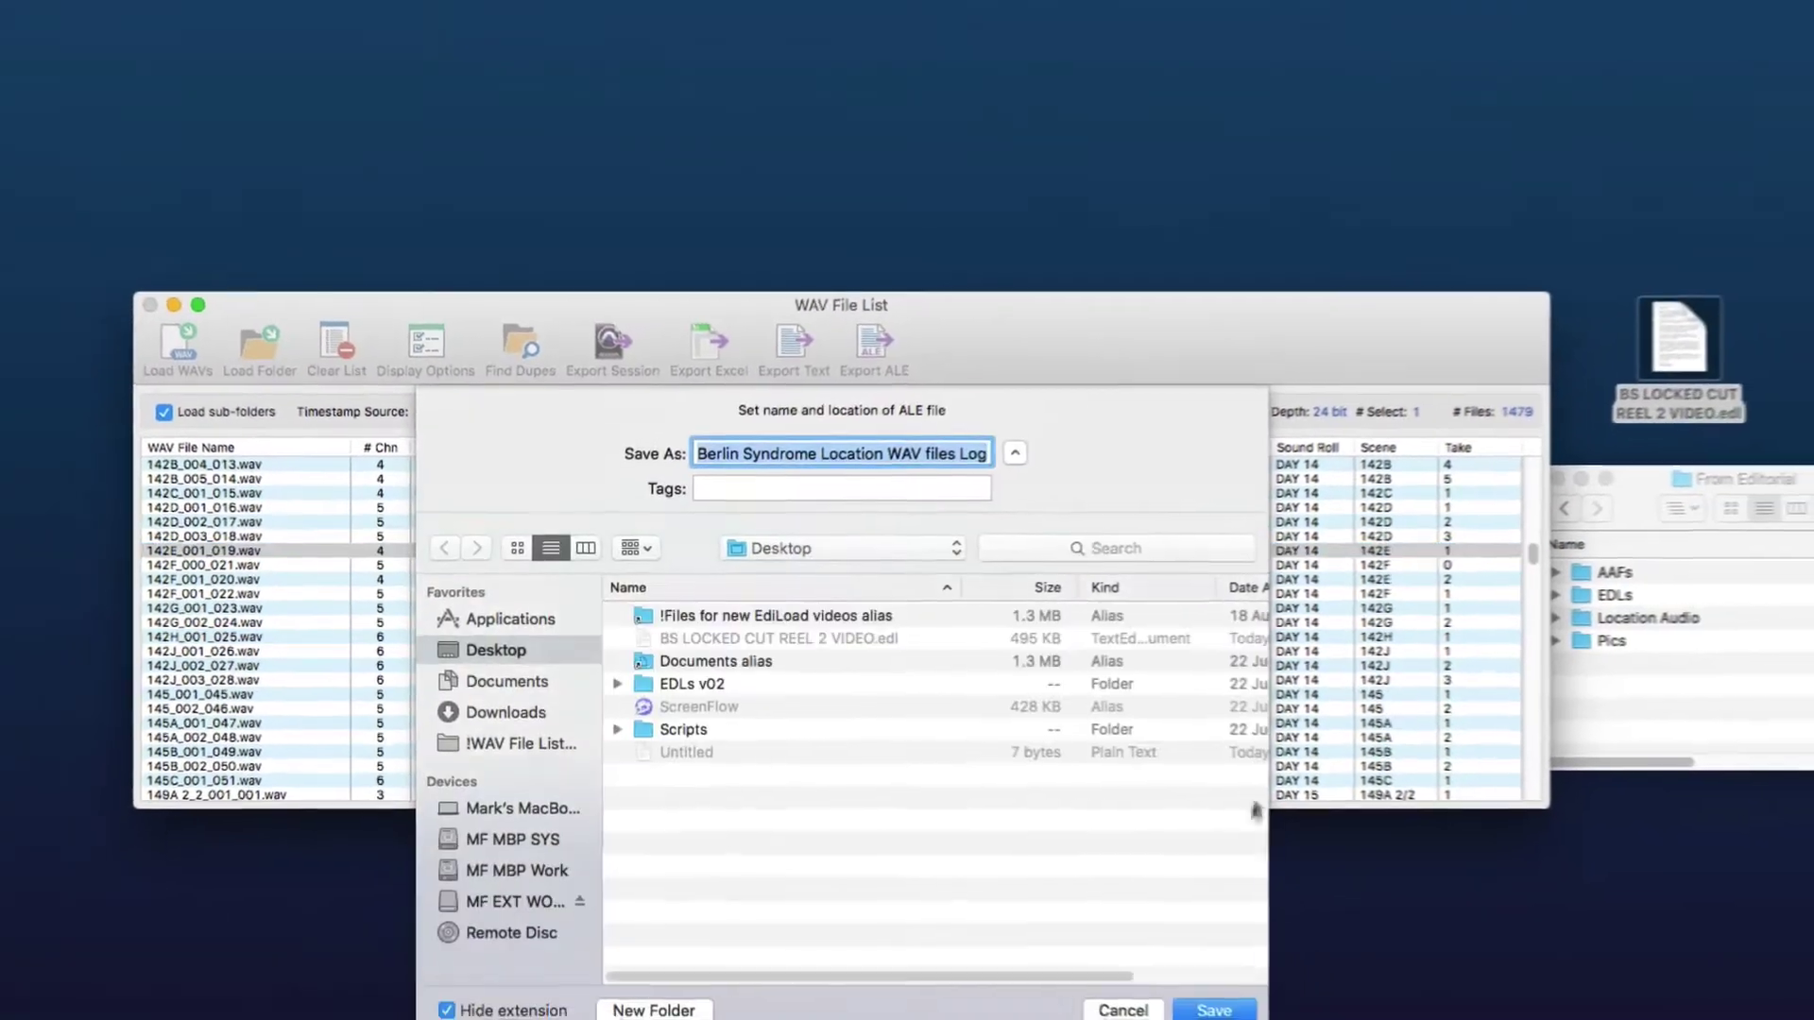
left_click(1214, 1010)
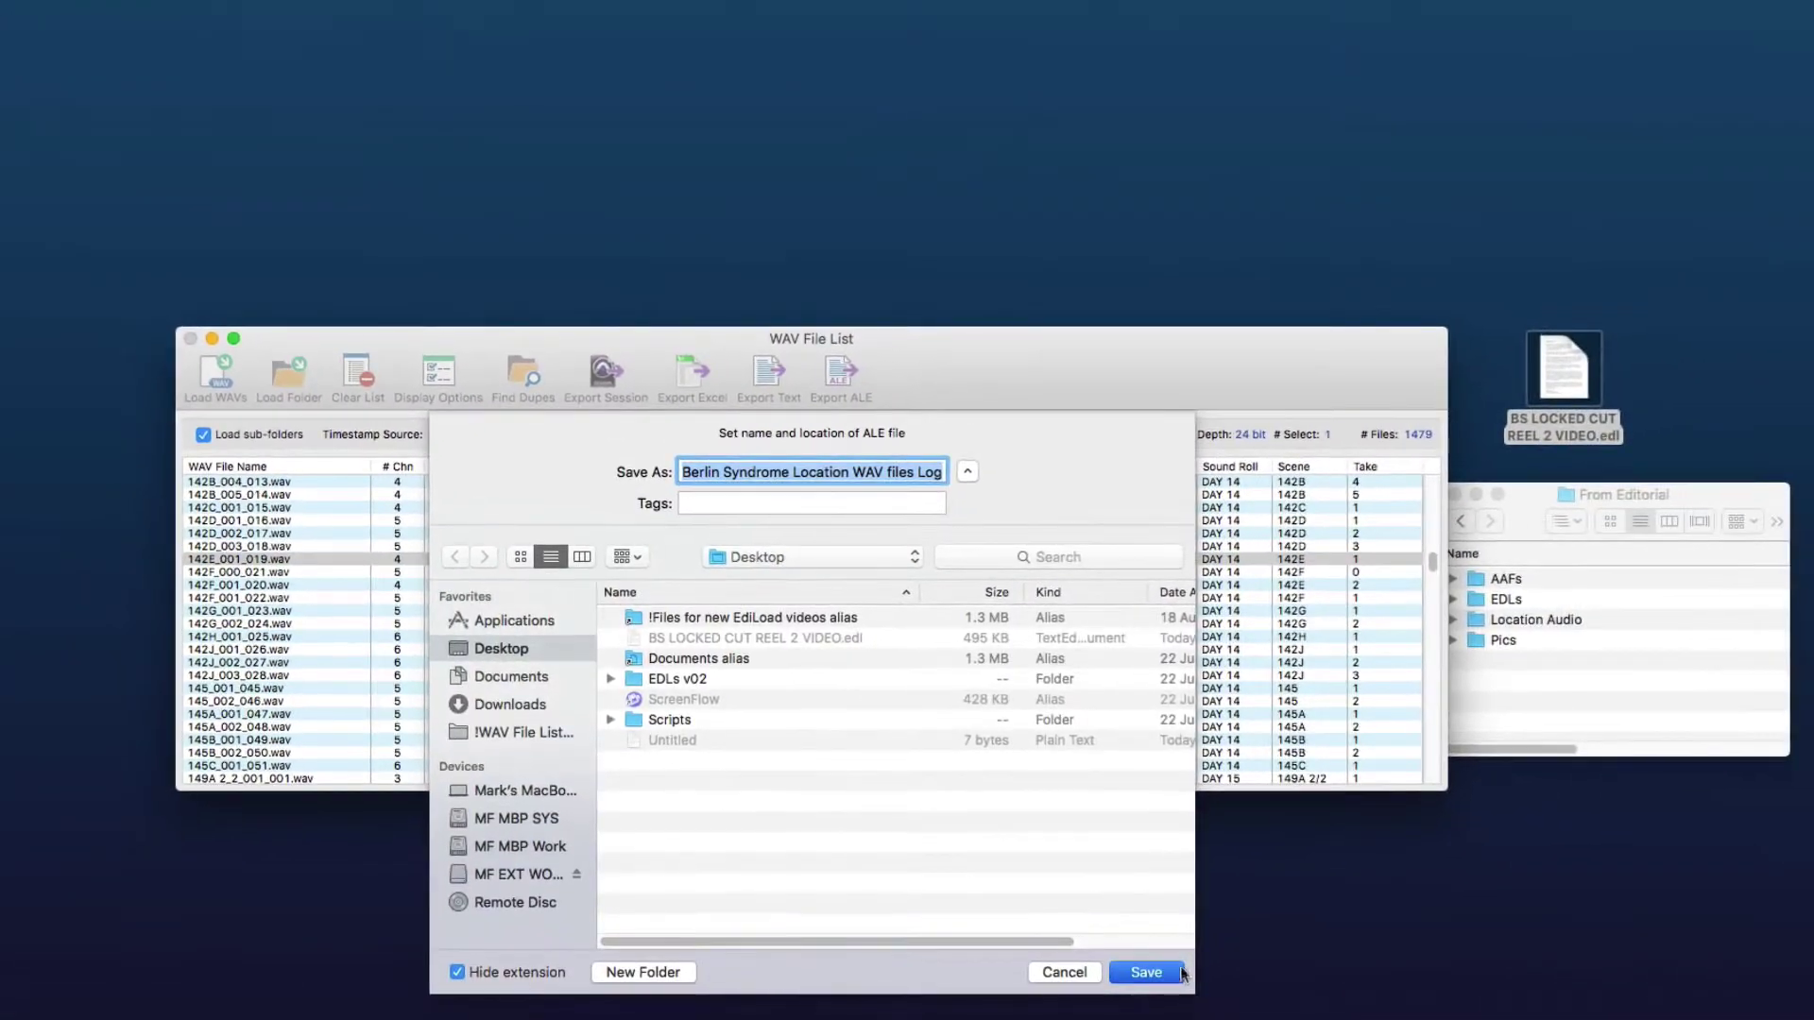
left_click(1086, 332)
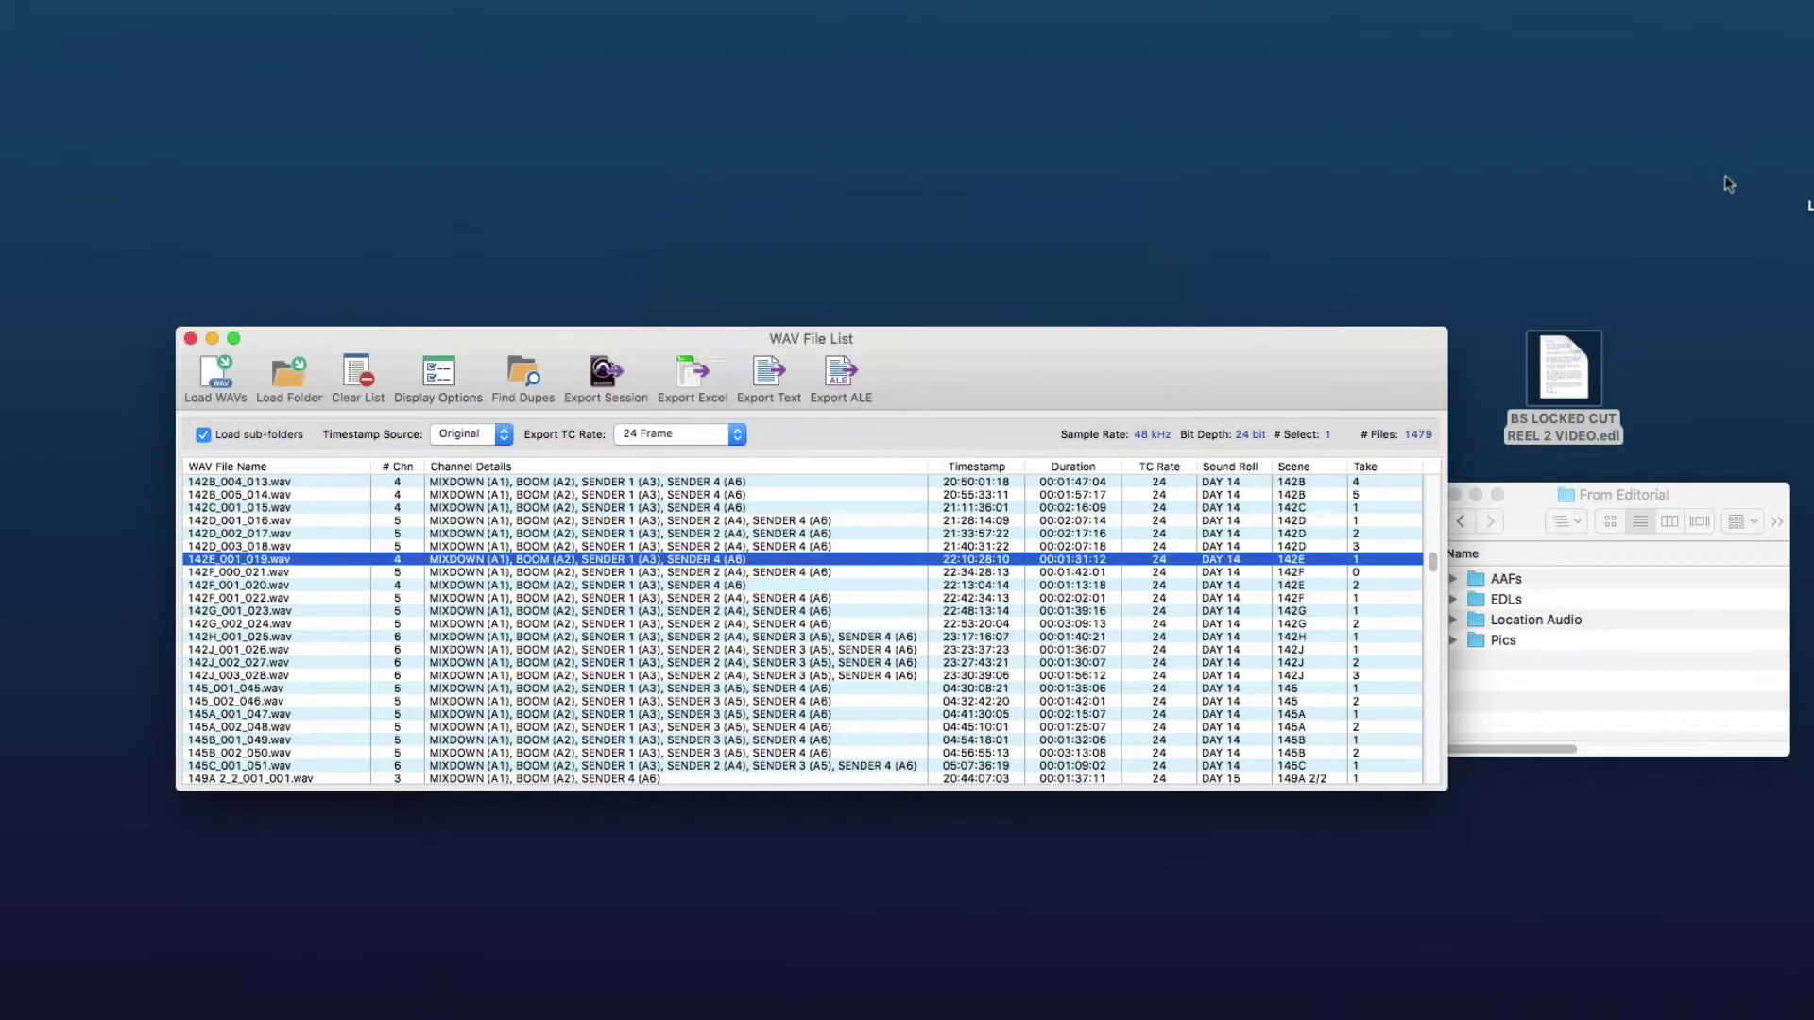
left_click(1268, 346)
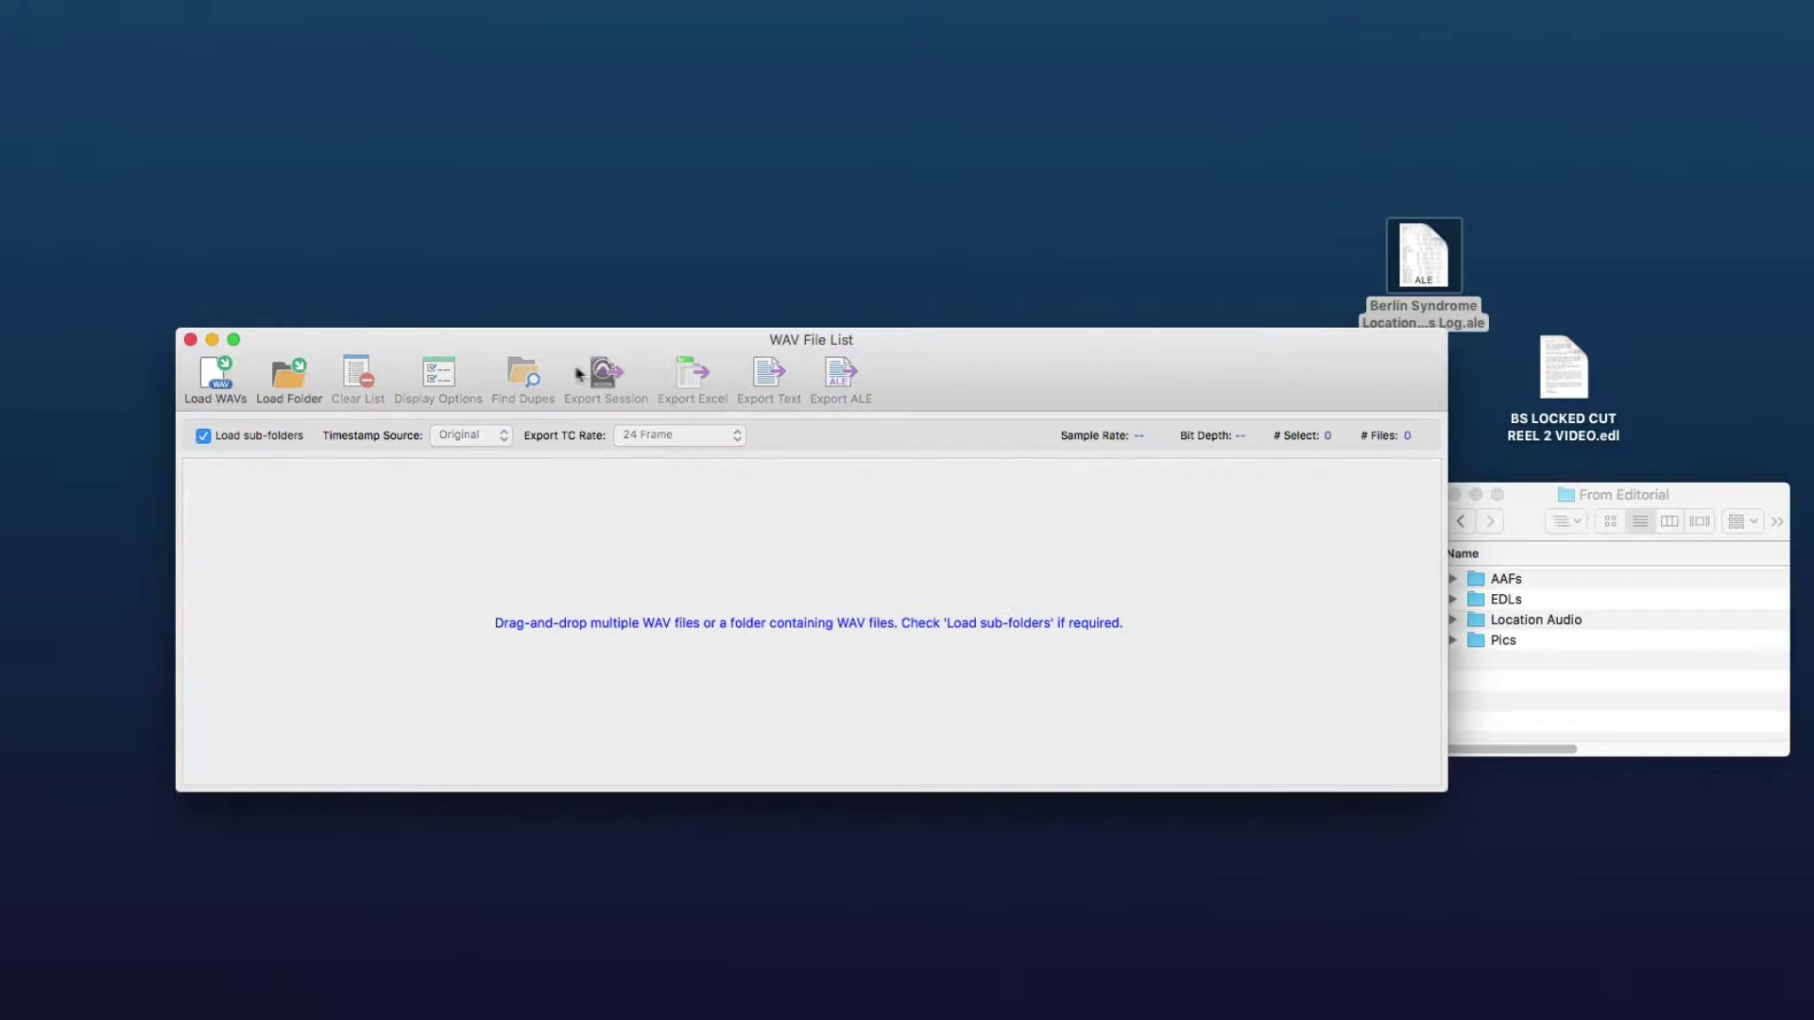
- Import 'Berlin Syndrome Location WAV files Log.ale' into the event list, matching 457 of 464 events to sound rolls
left_click(190, 340)
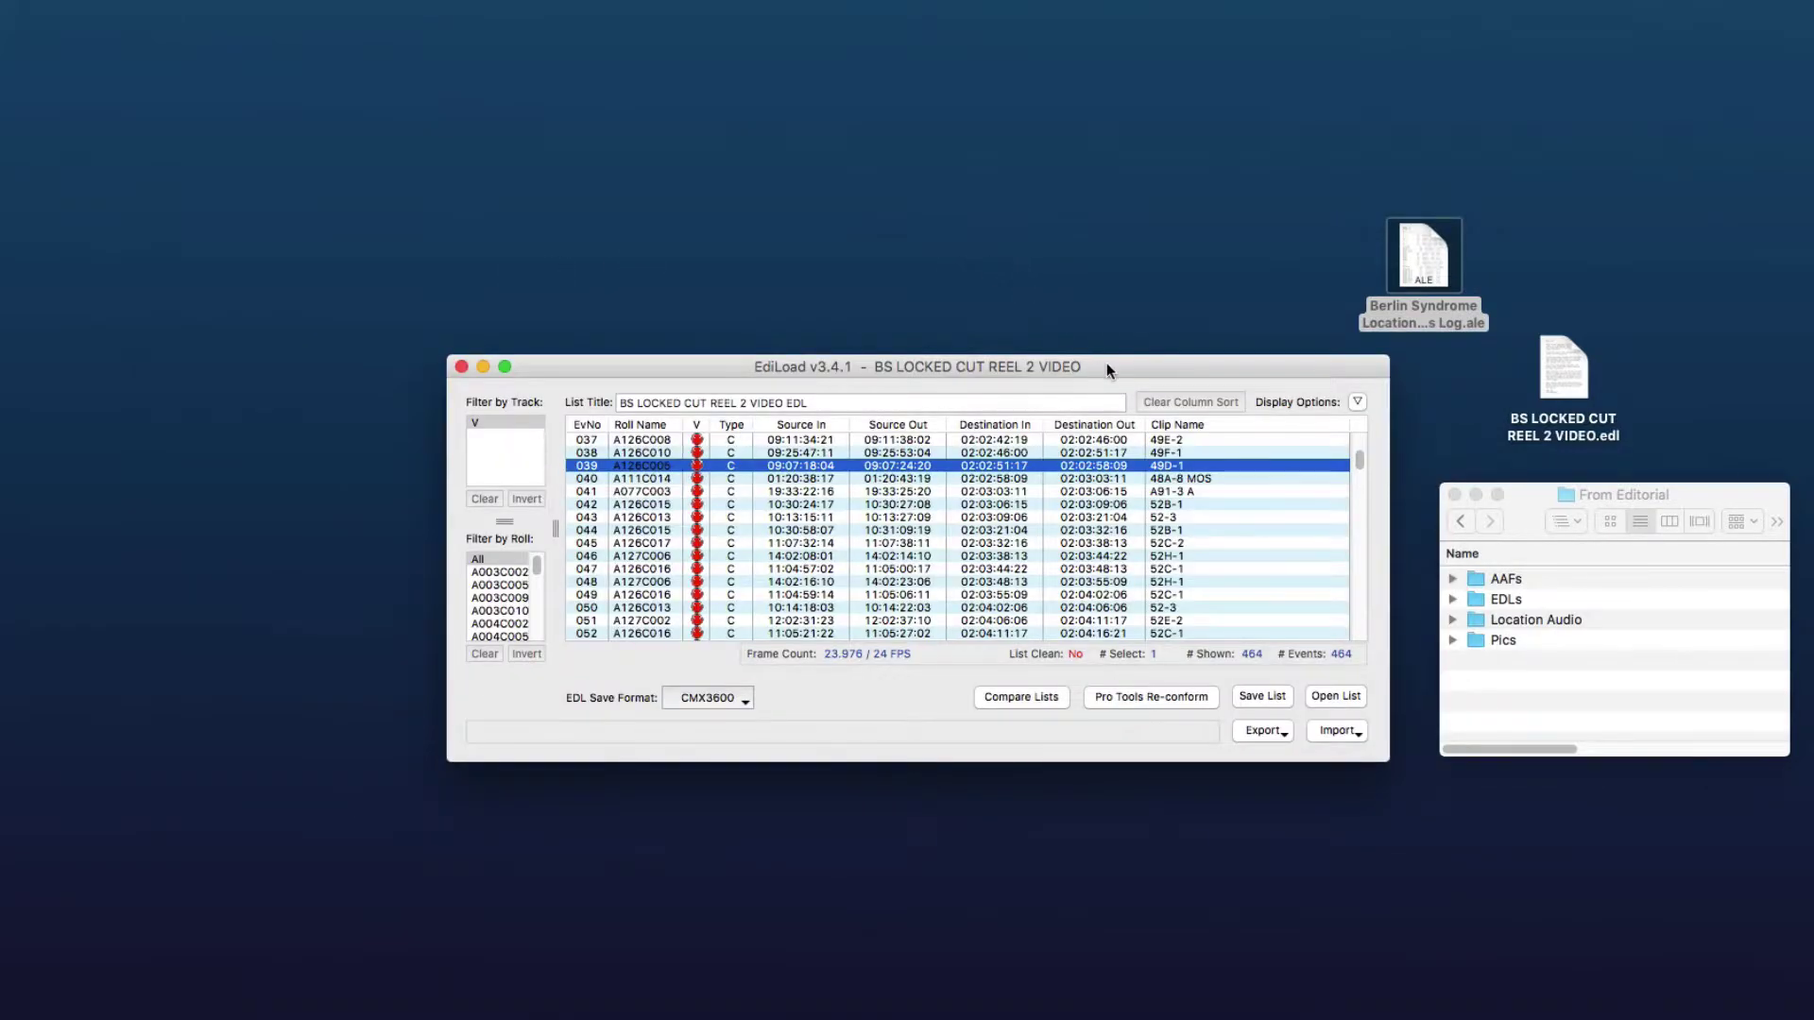
left_click_drag(1424, 265, 991, 580)
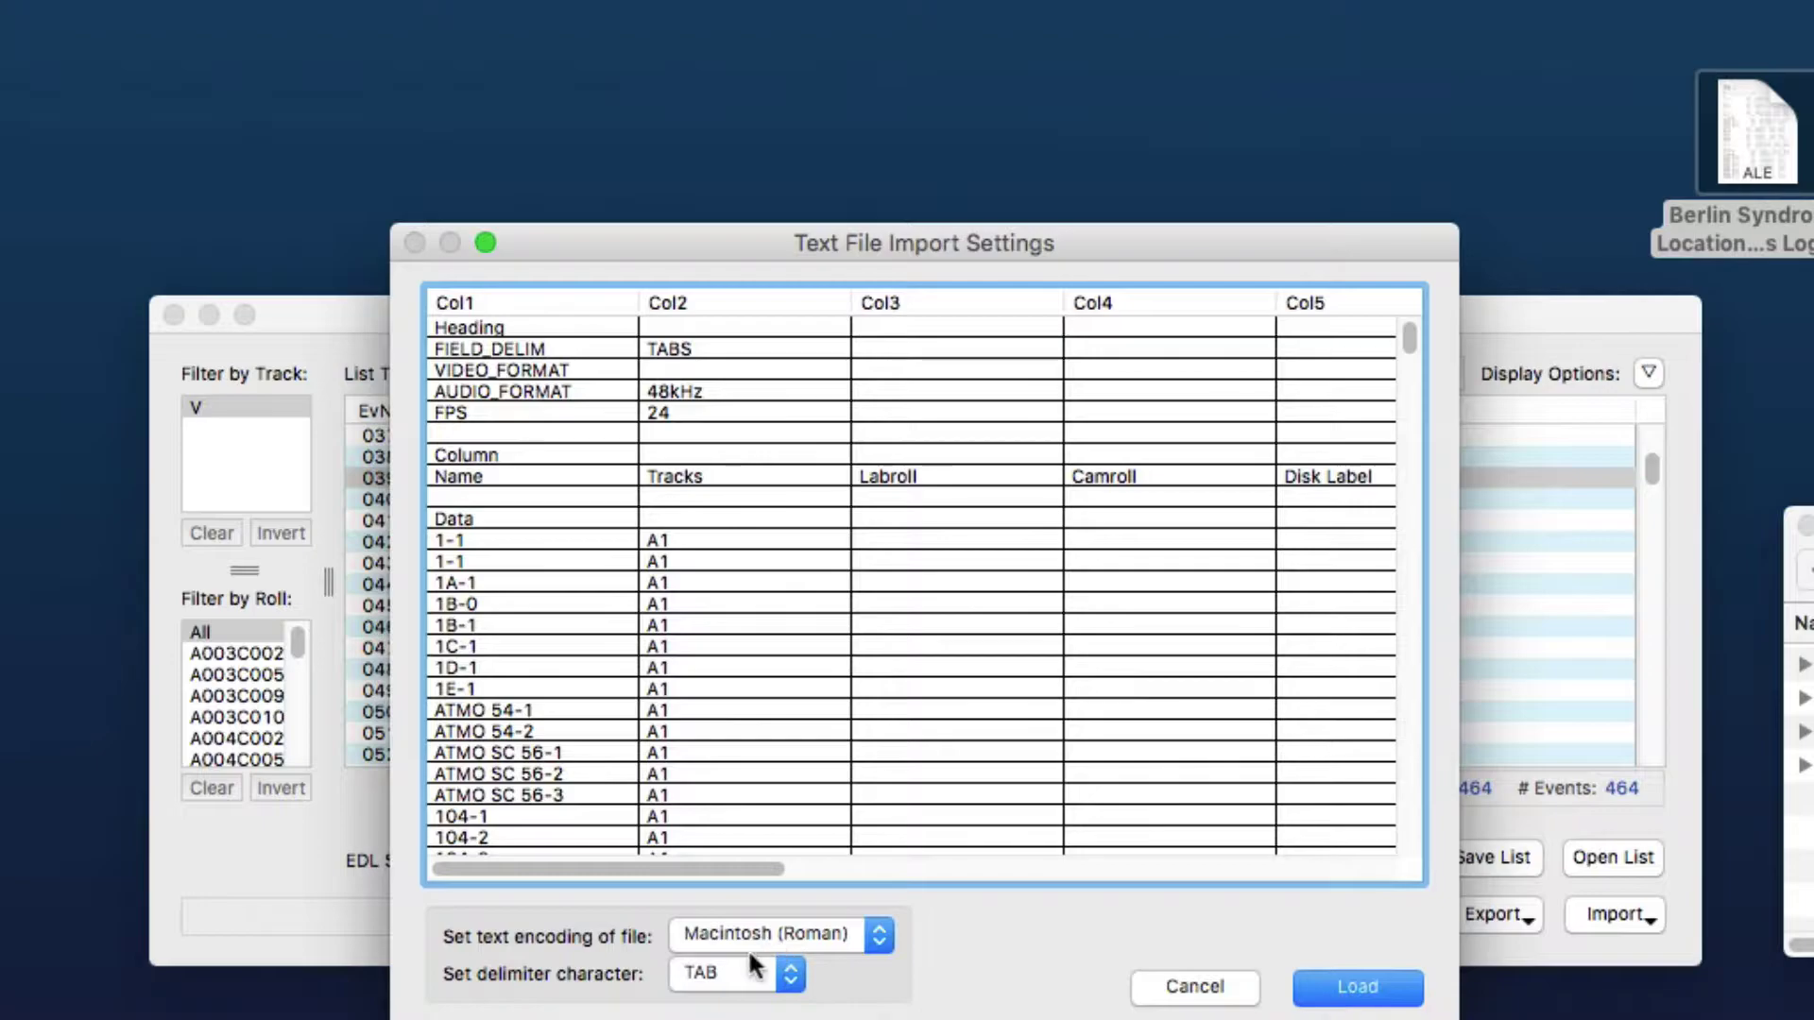
left_click(1406, 994)
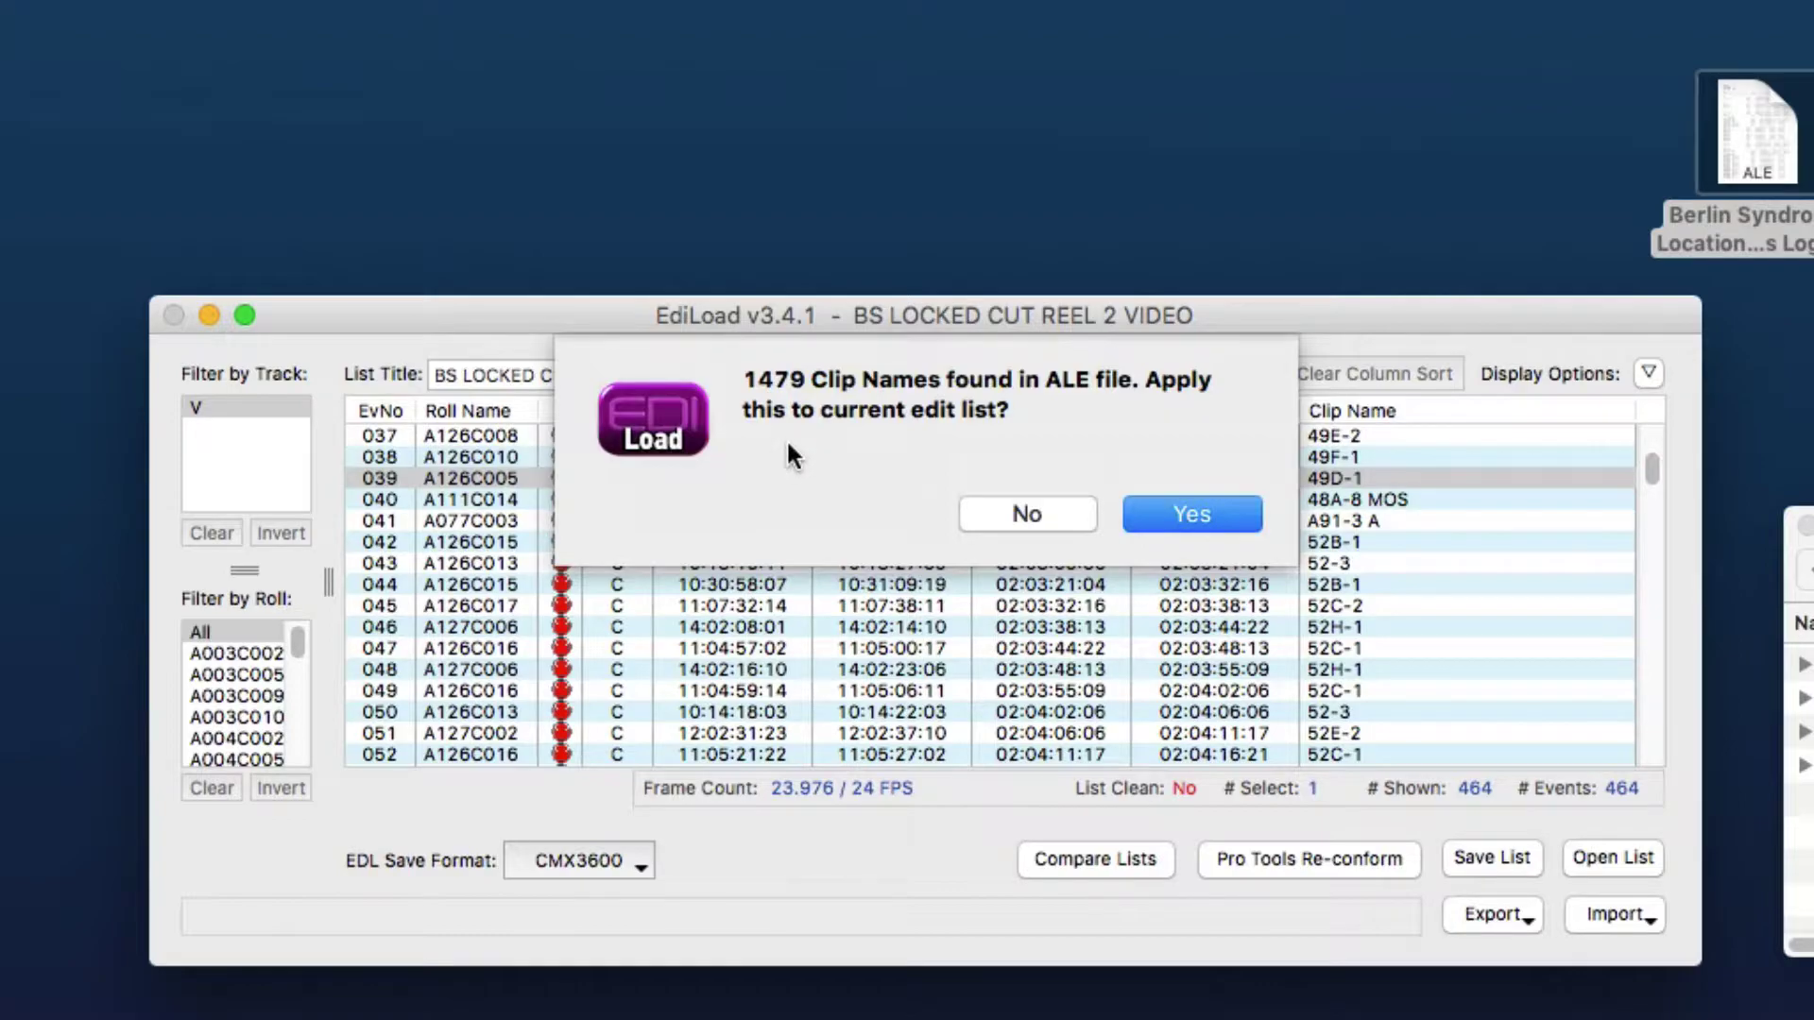
left_click(1145, 506)
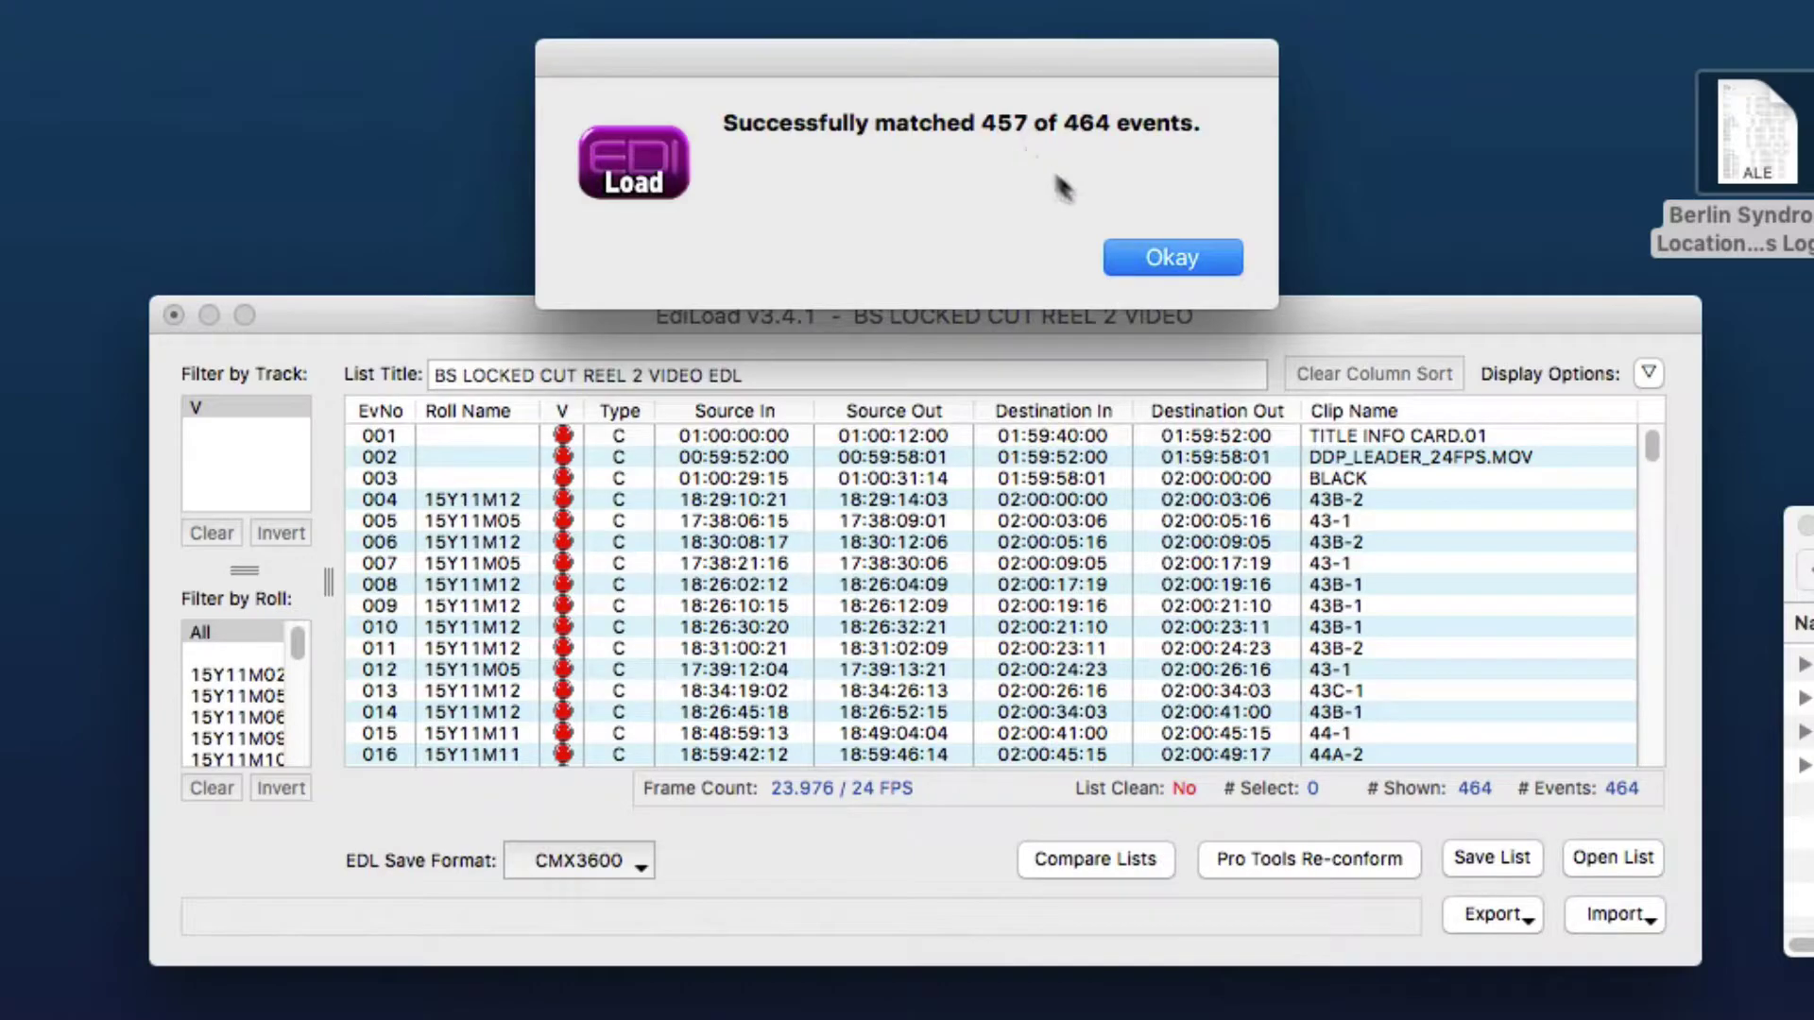
- Dismiss the match results and scroll through the event list to review the new roll names
left_click(1176, 259)
scroll(556, 496, "down", 10)
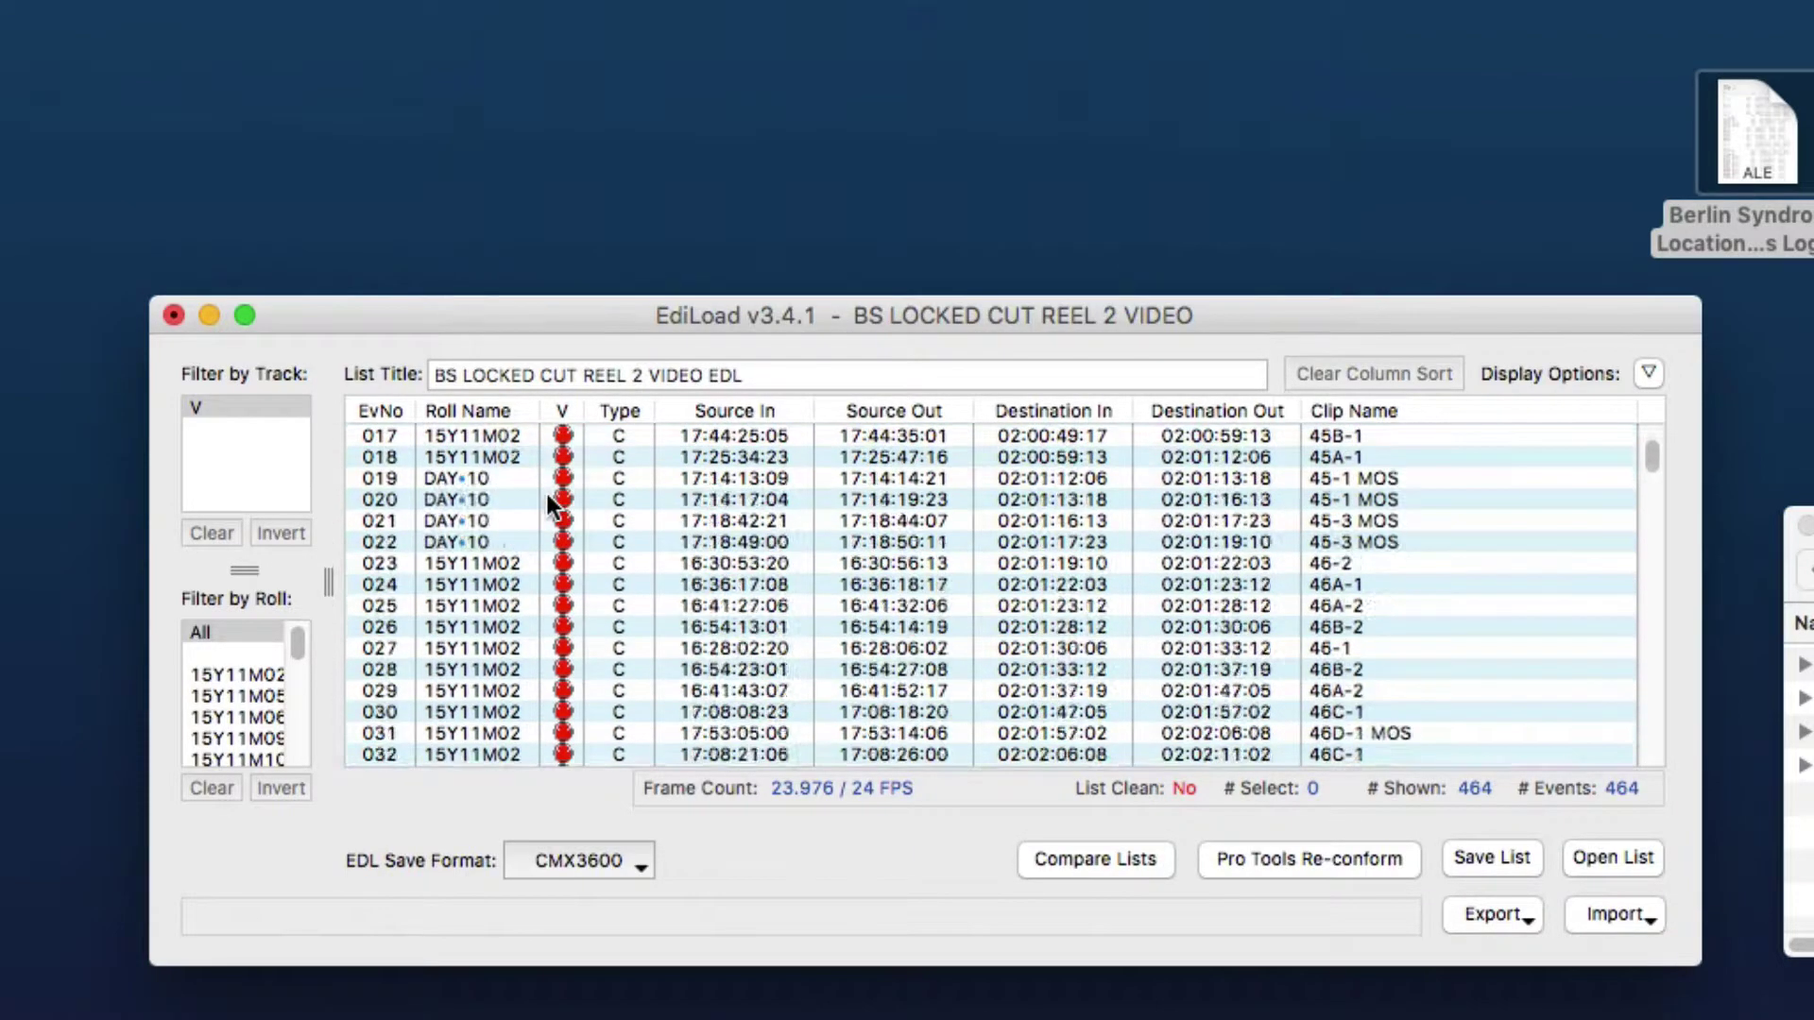
scroll(555, 496, "up", 4)
scroll(562, 501, "down", 20)
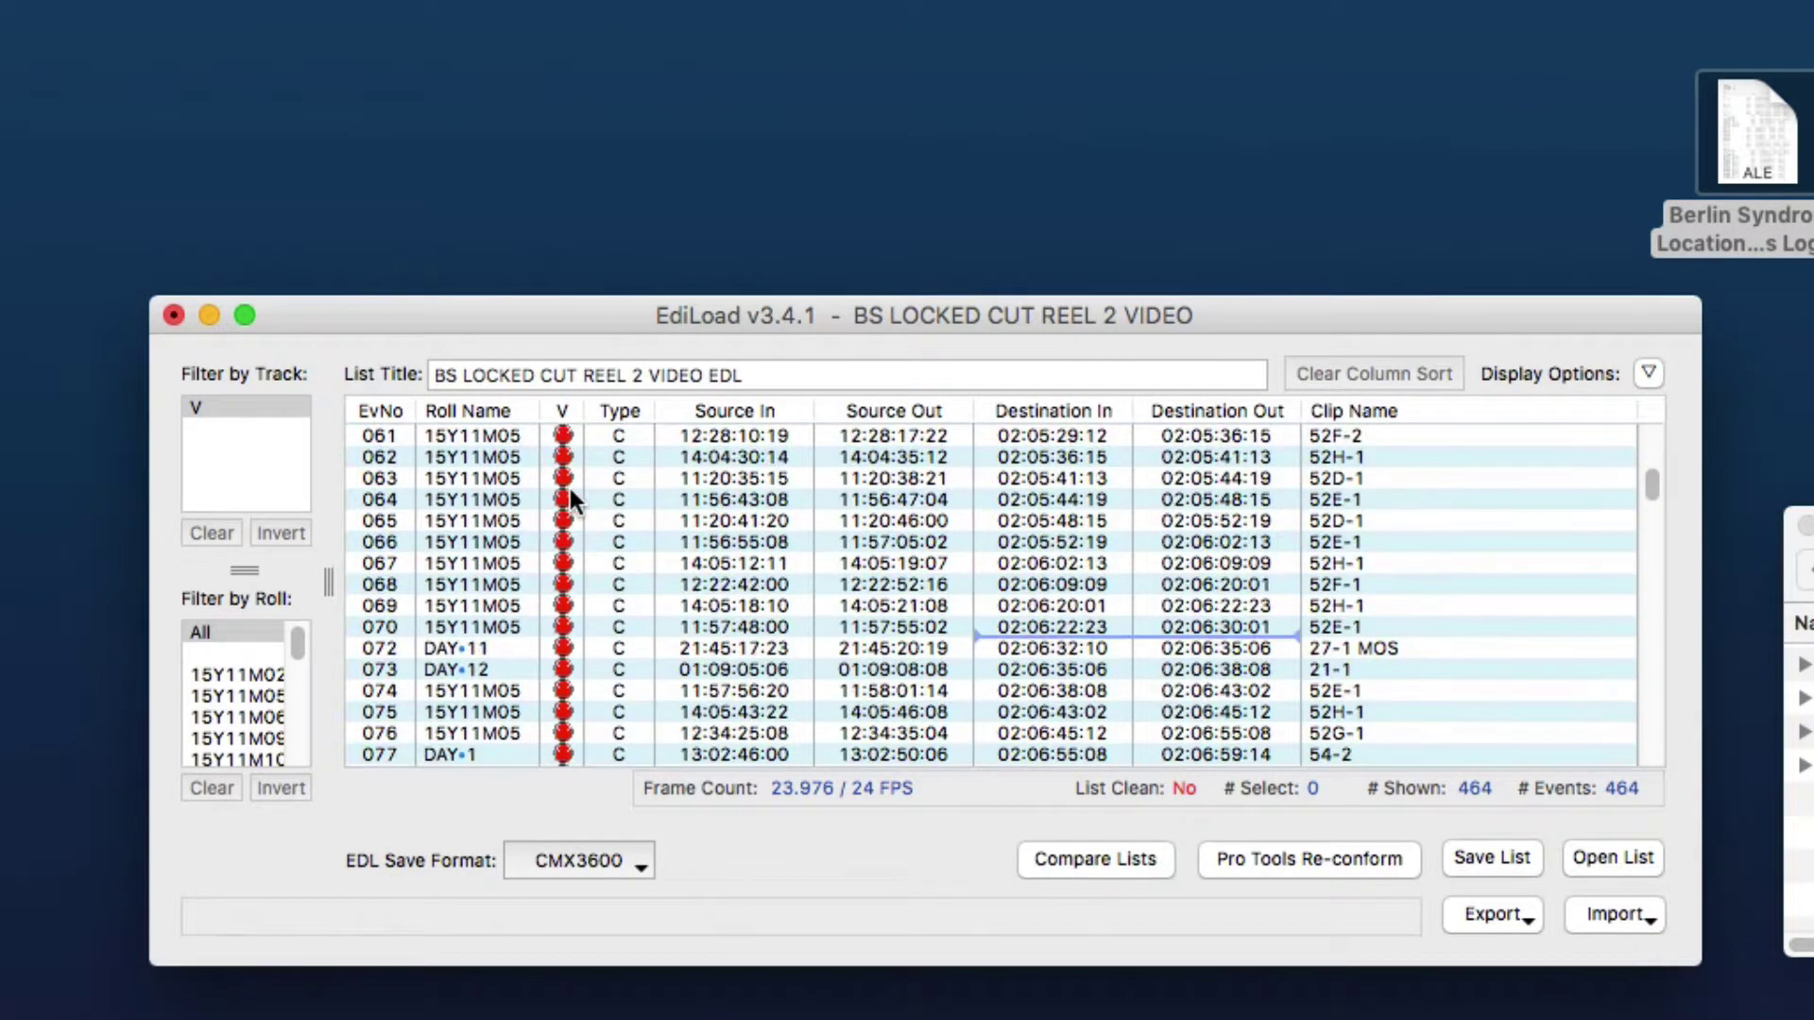
scroll(573, 495, "down", 6)
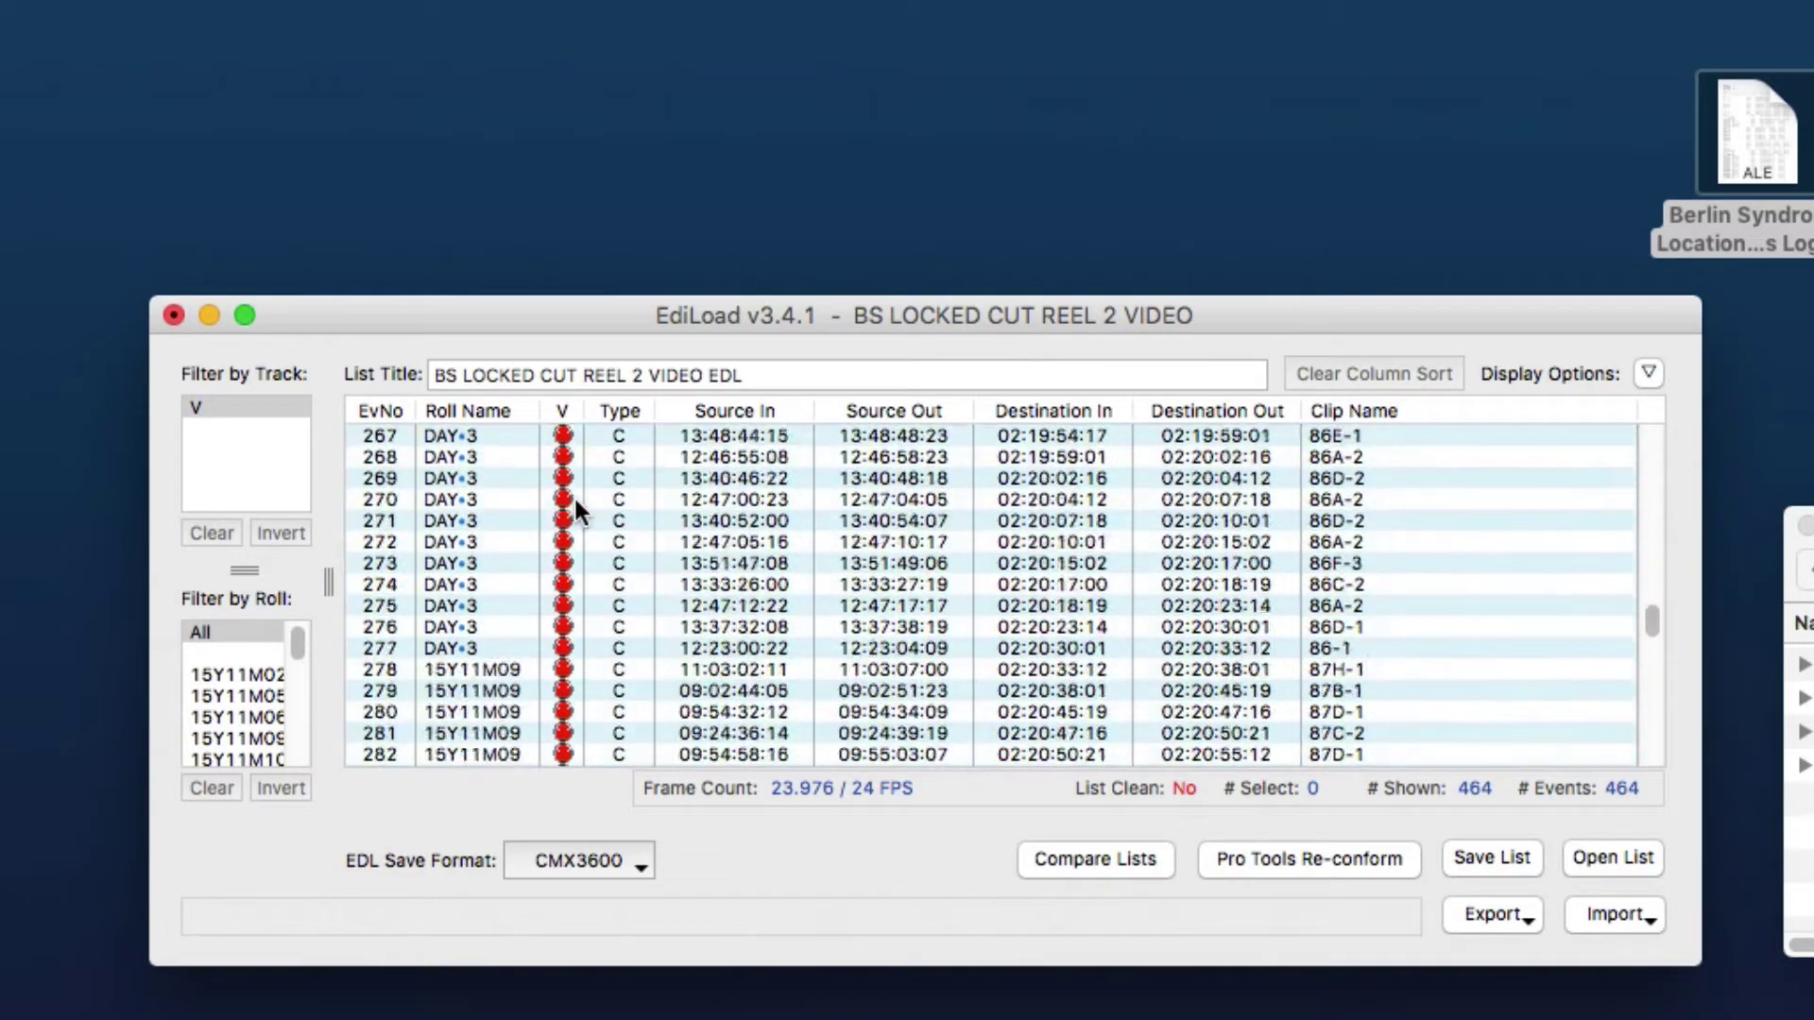
scroll(575, 495, "up", 6)
scroll(575, 495, "up", 15)
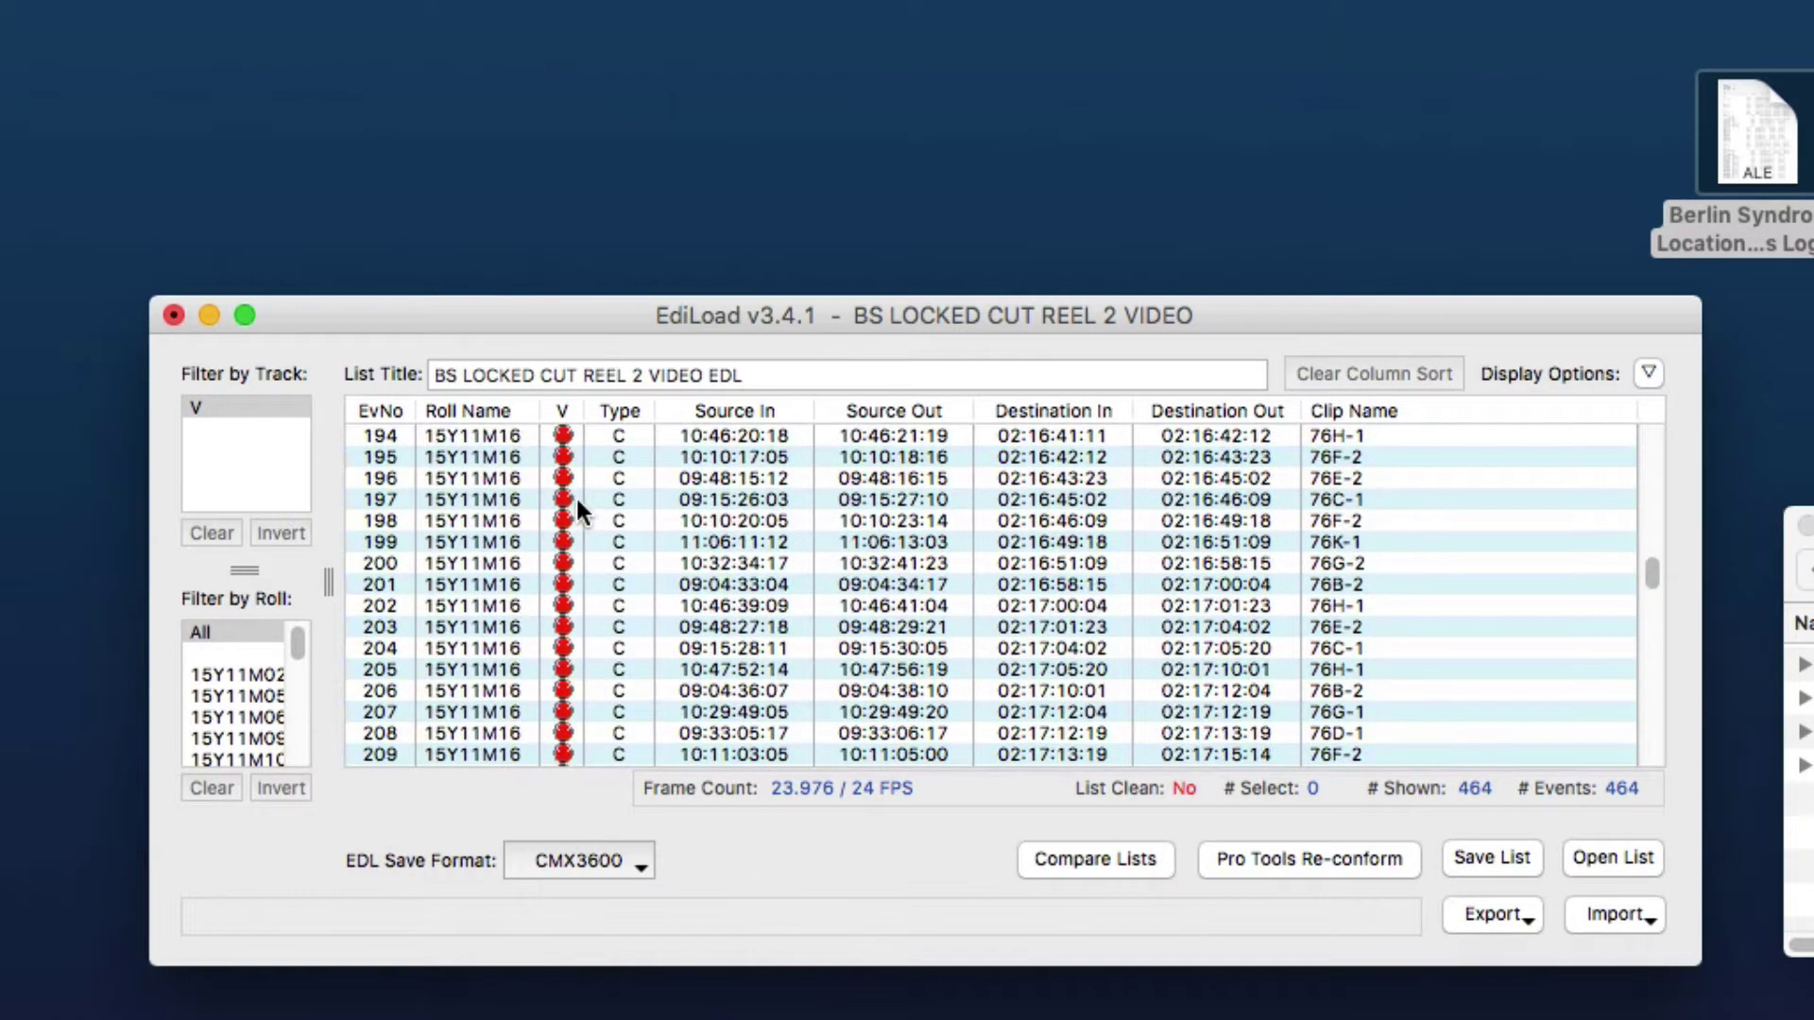
scroll(575, 495, "up", 10)
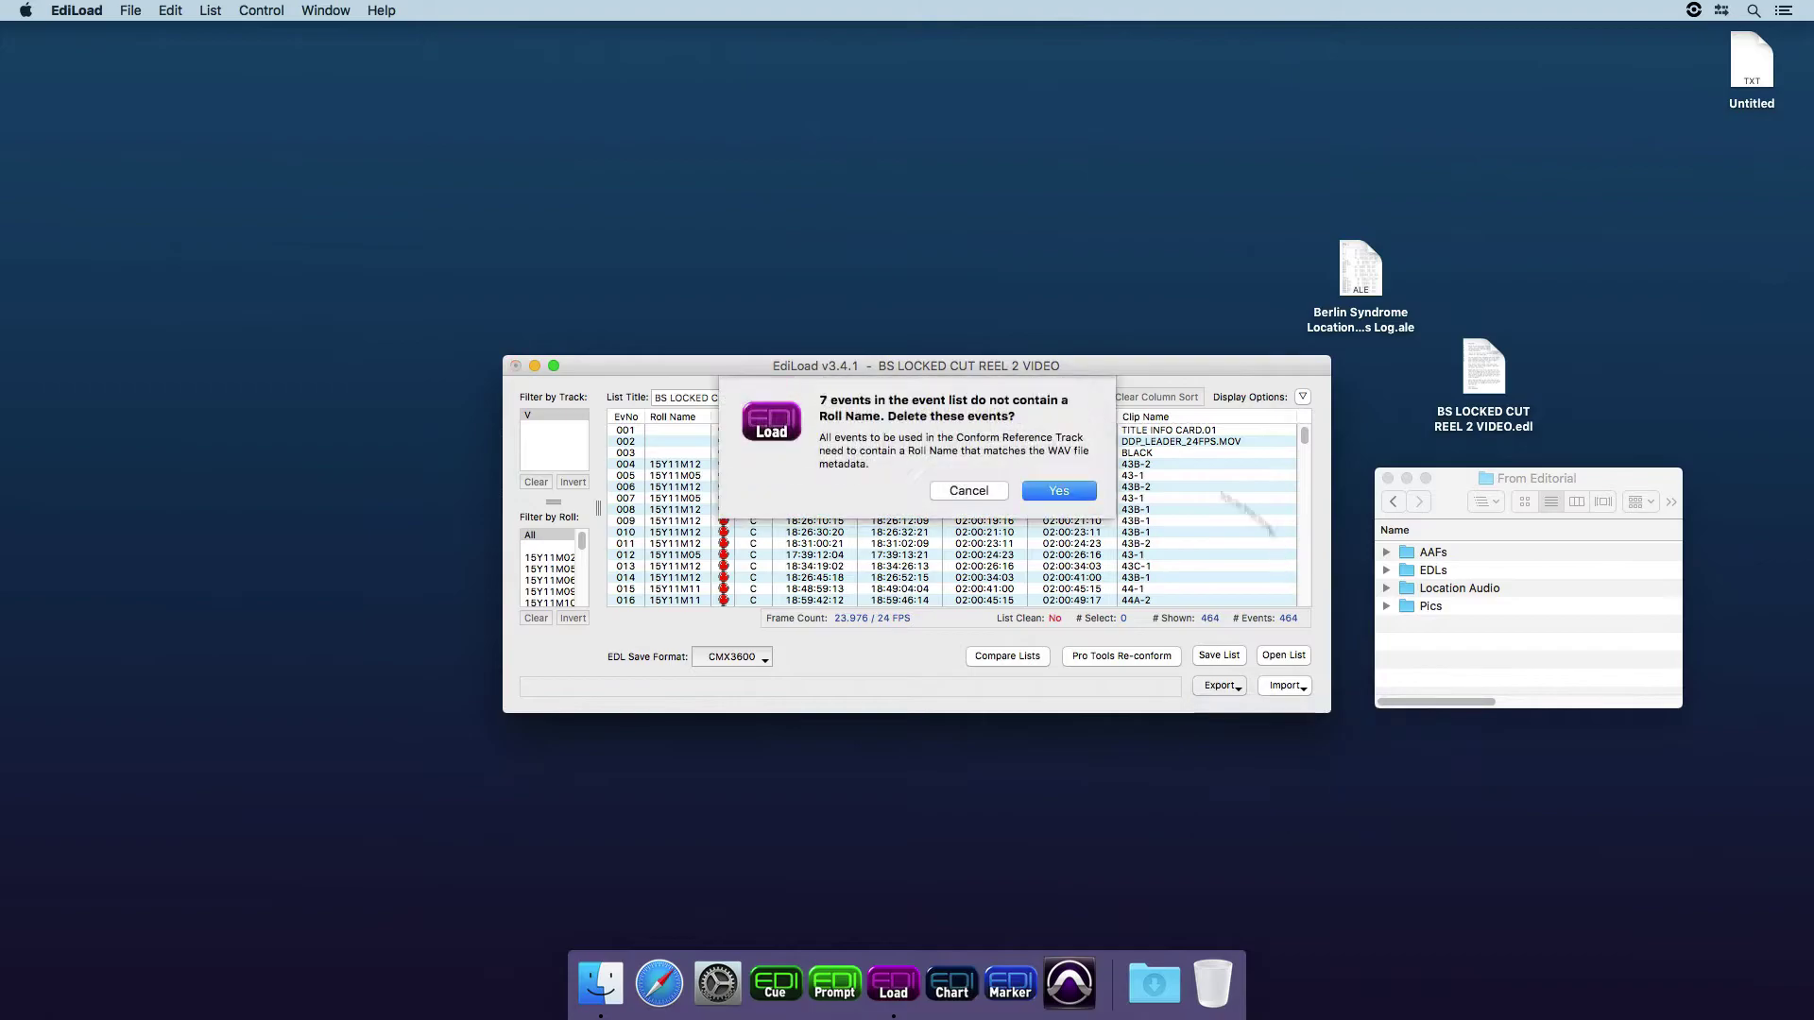
- Delete the 7 roll-less events, save the ConfRef session to the Desktop, and open it in Pro Tools
left_click(1058, 490)
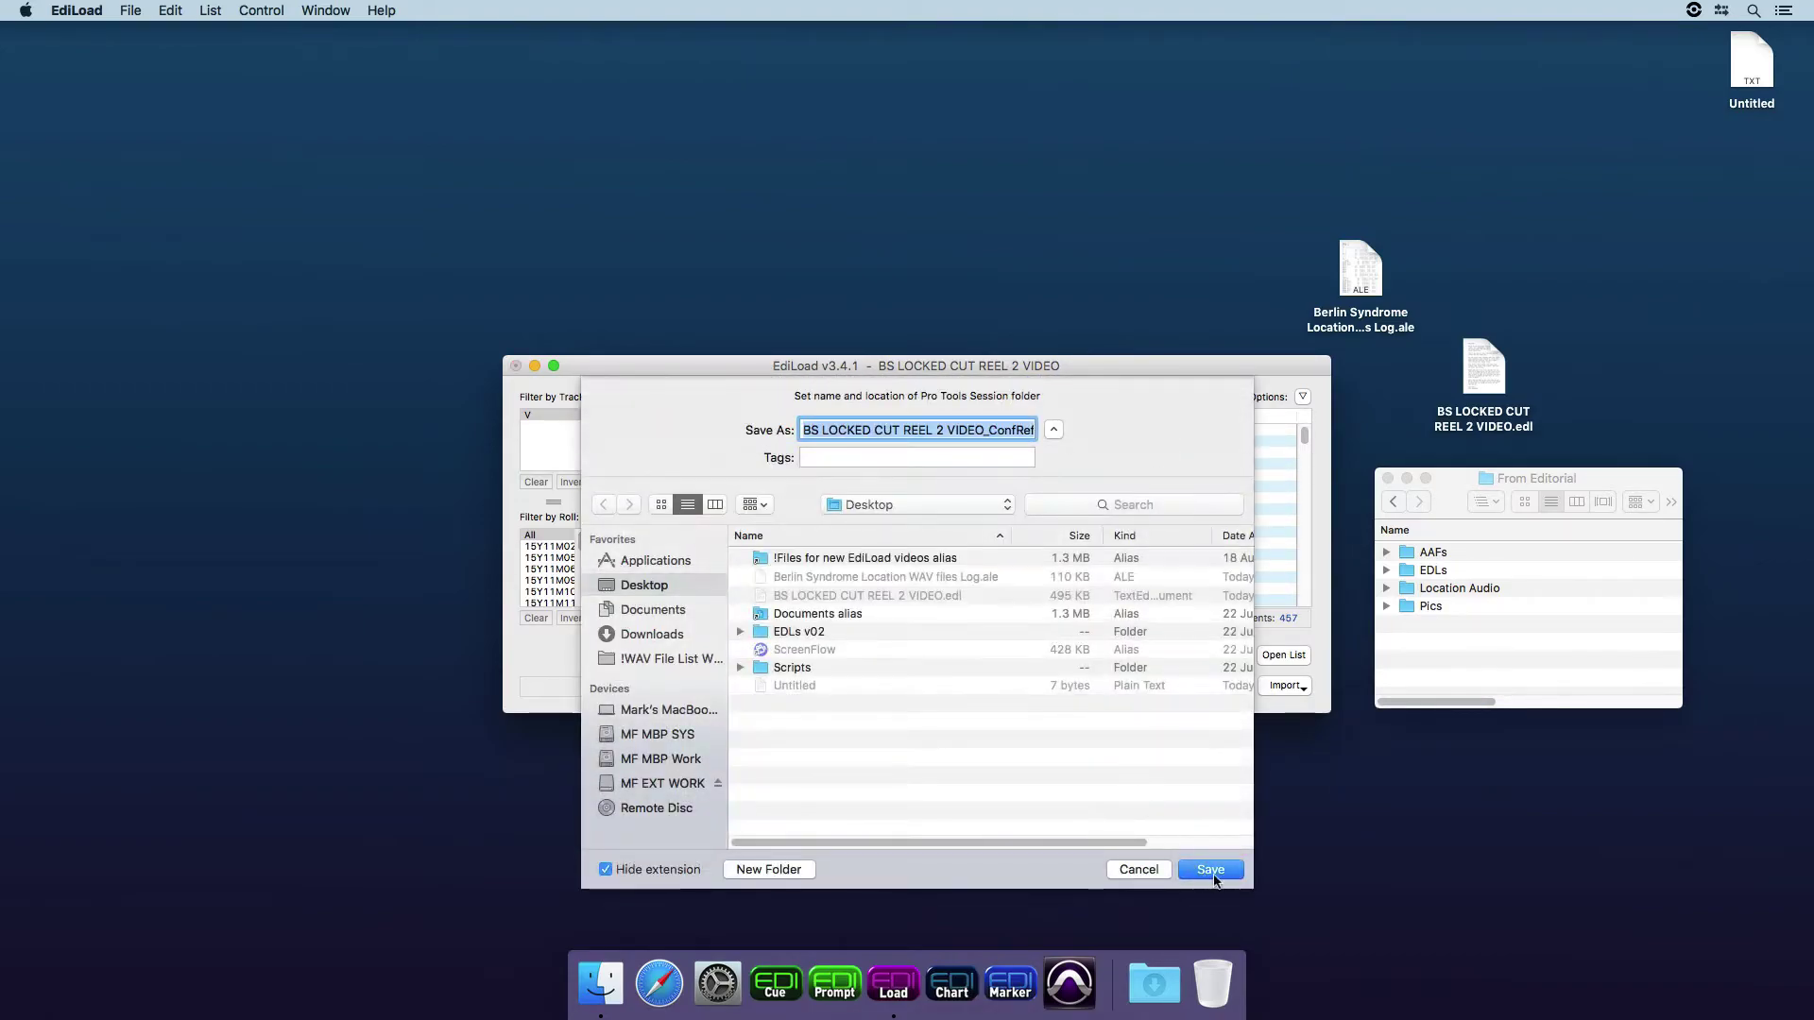
left_click(1210, 869)
key("Return")
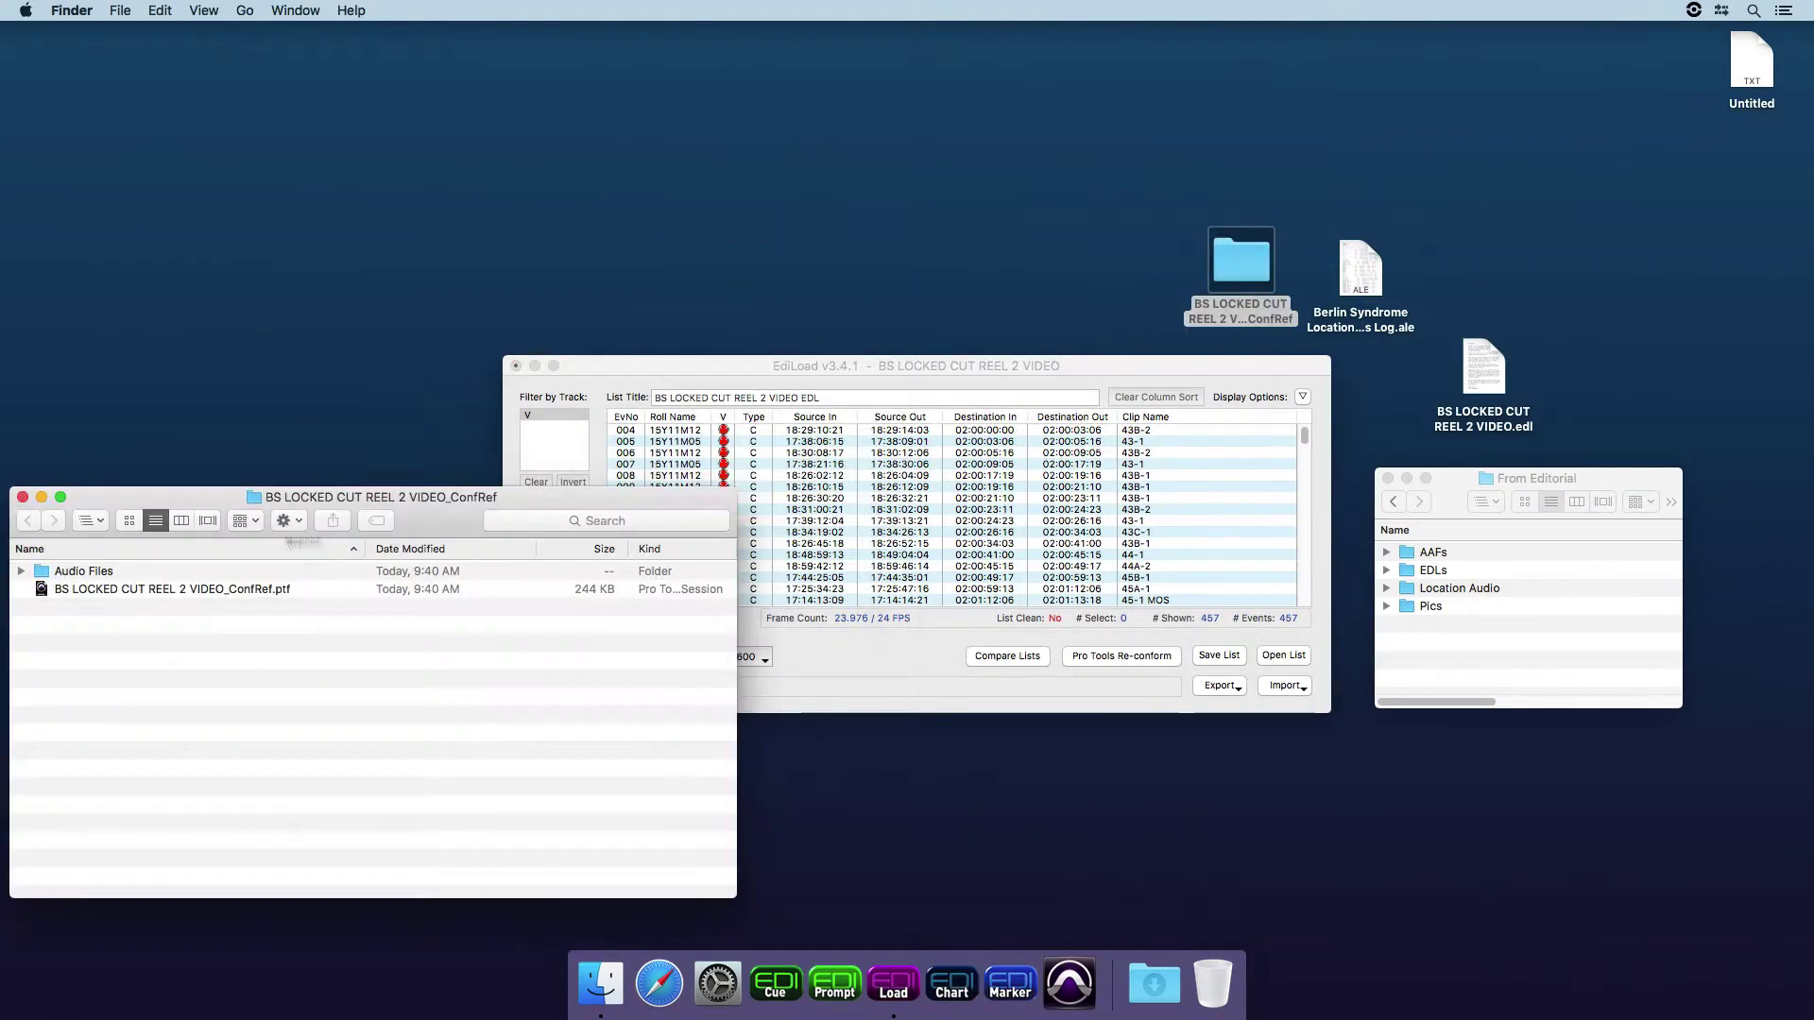
double_click(142, 589)
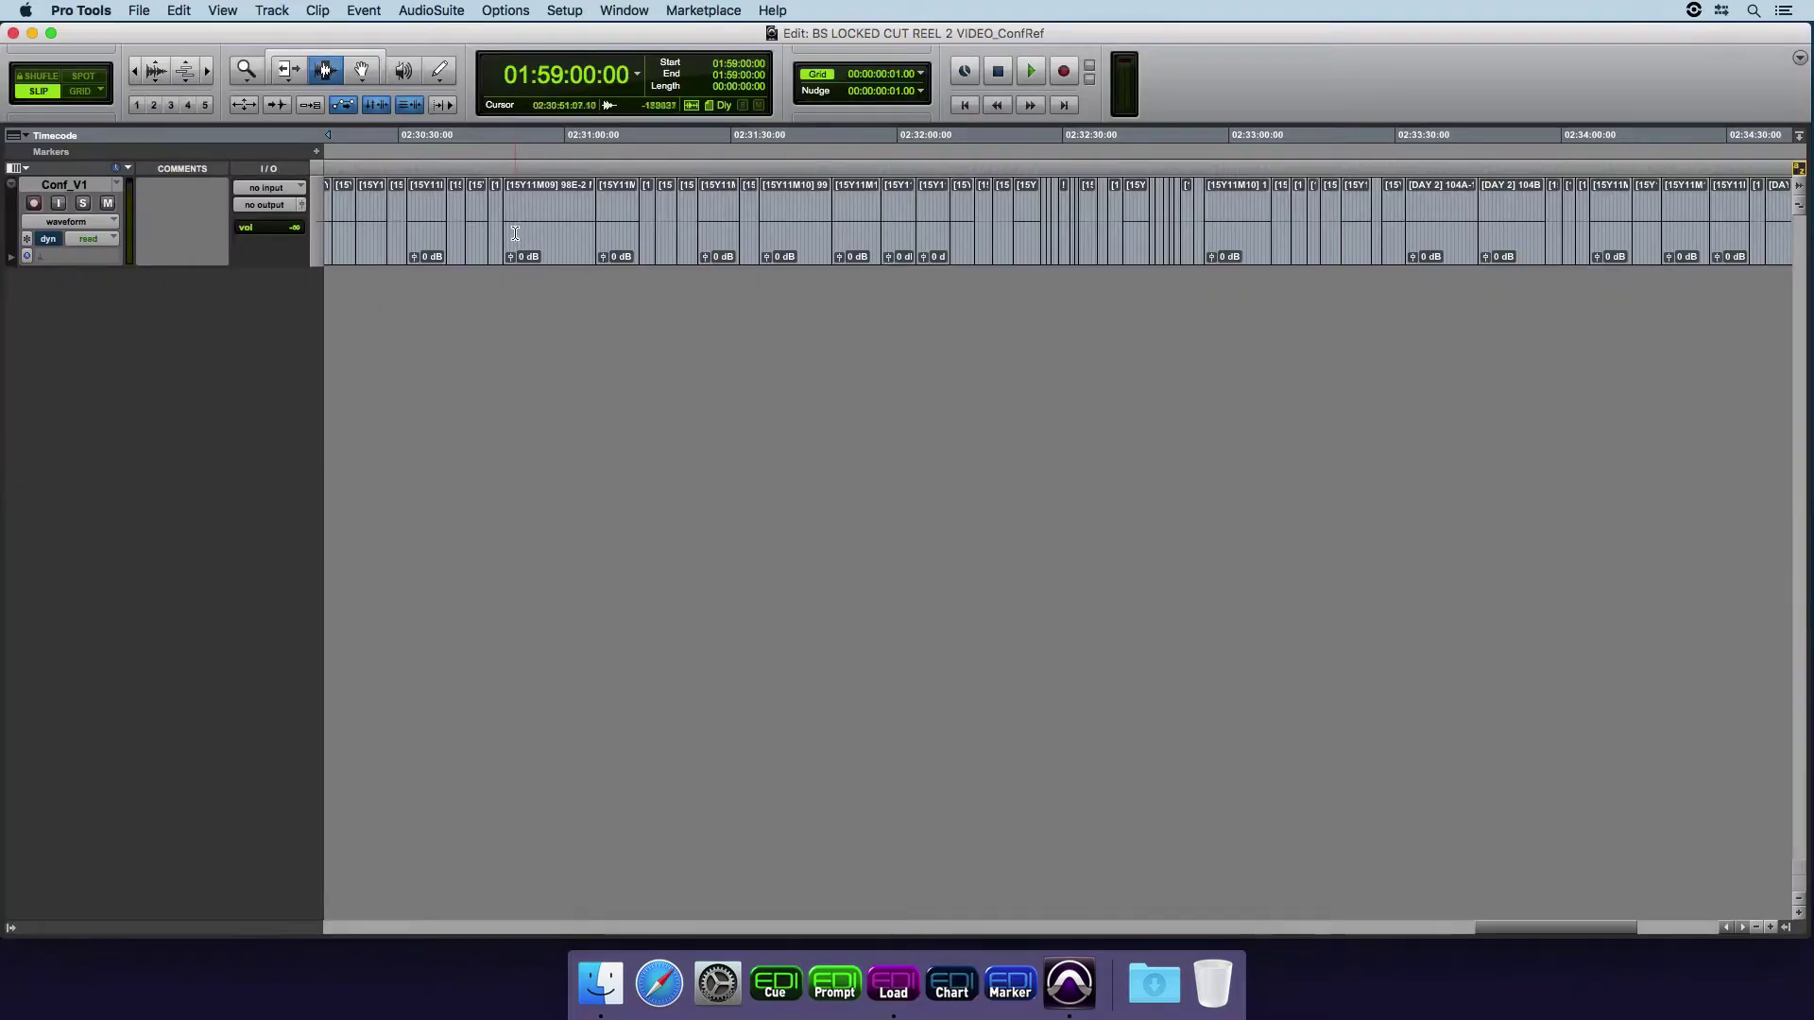
- Add the Location Audio folder as the search area for the Conf_V1 field recorder guide track
right_click(87, 184)
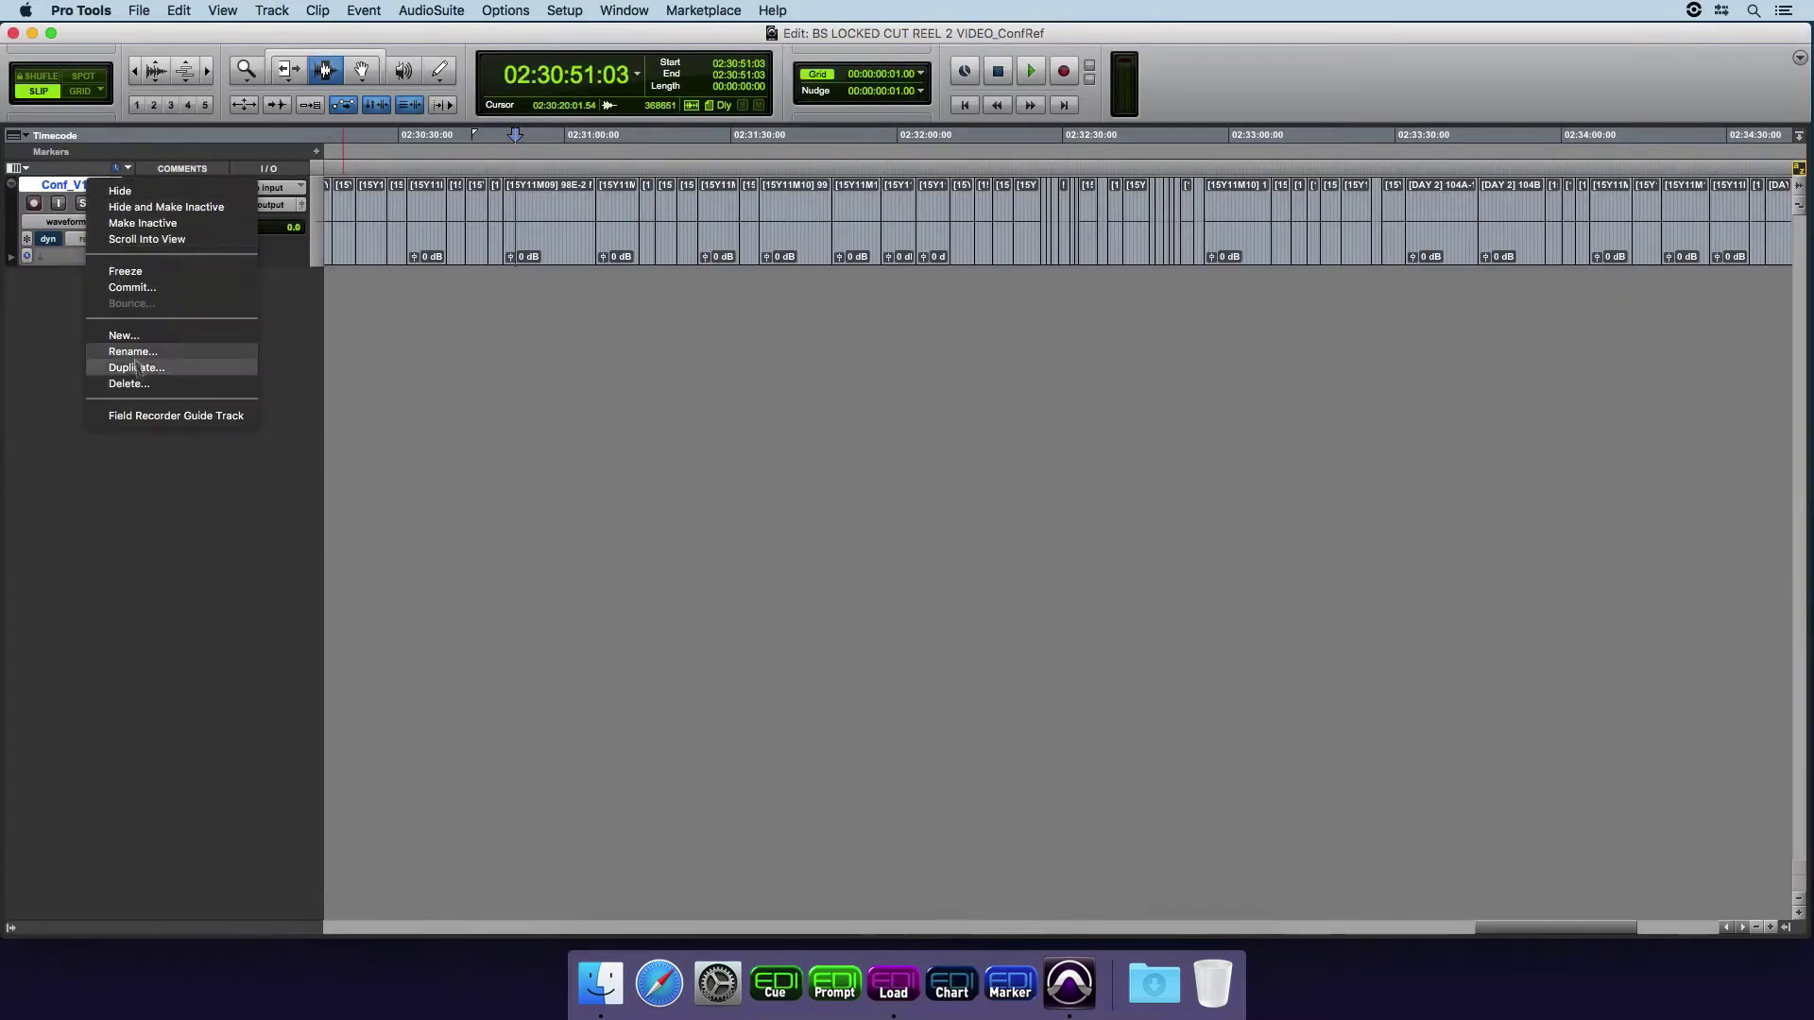
left_click(141, 447)
left_click(743, 456)
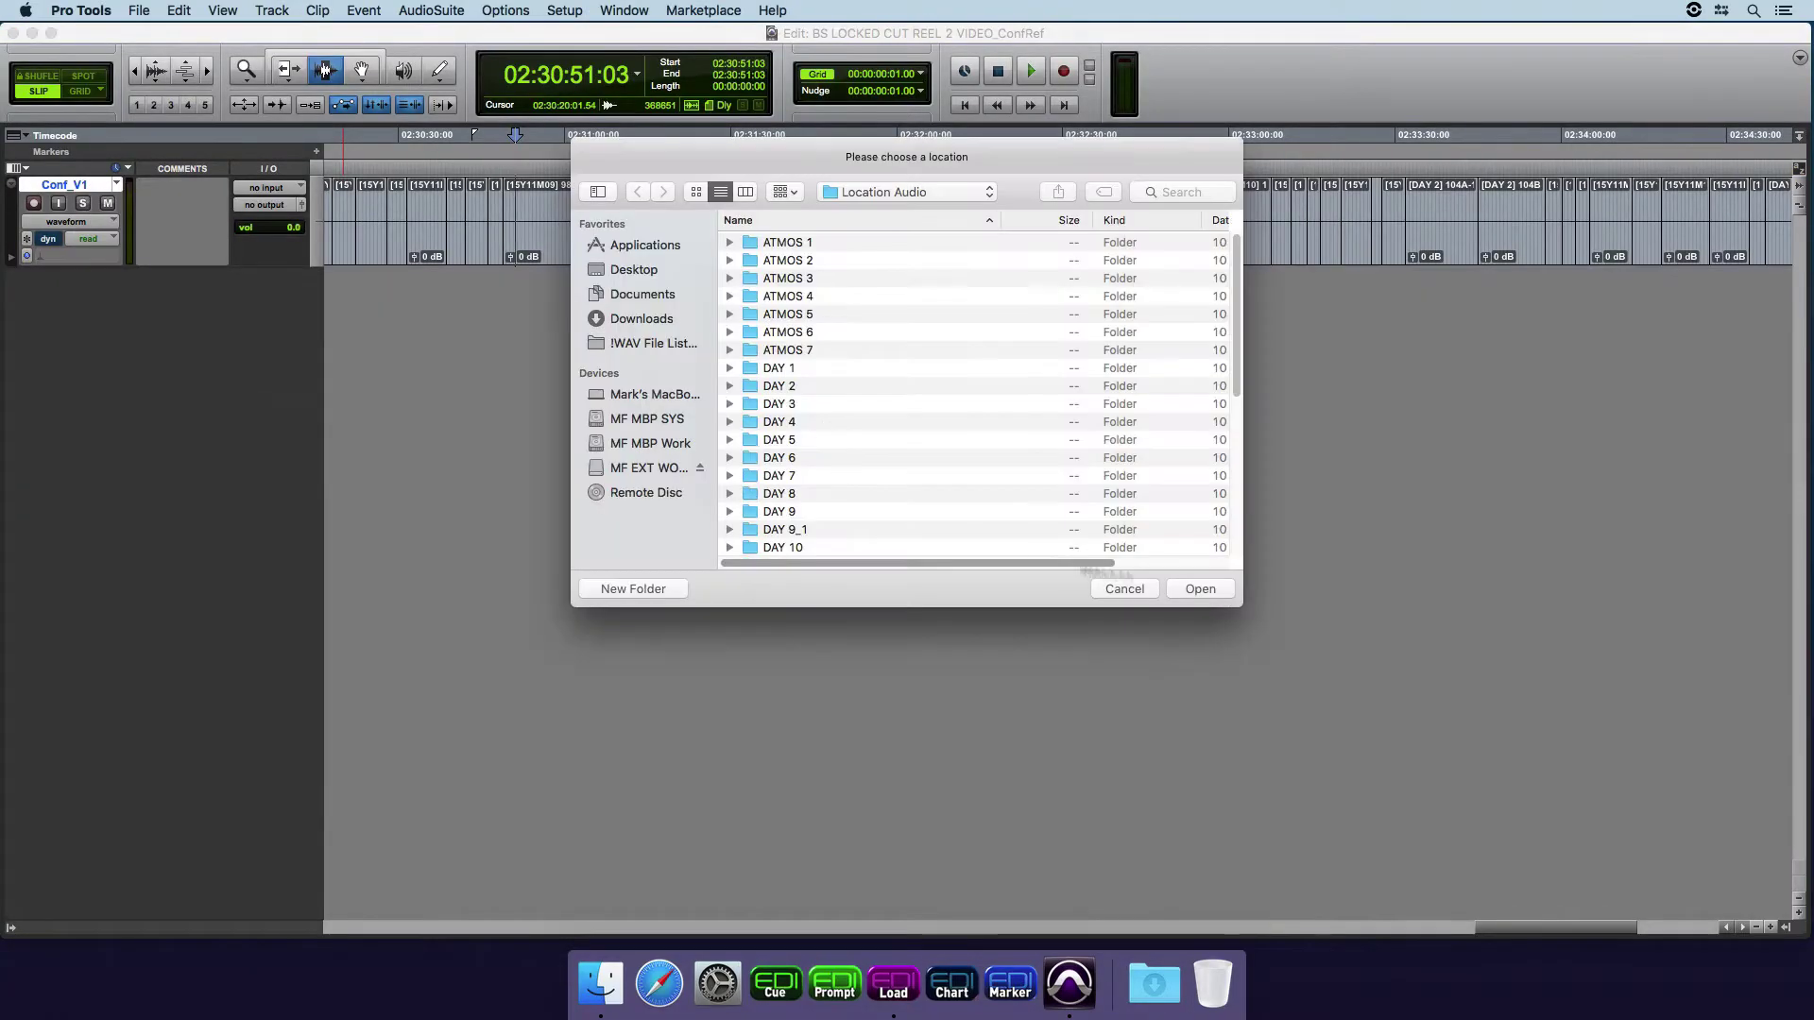
left_click(1200, 589)
left_click(1053, 482)
- Review the channel match criteria and expand Conf_V1 into new Conf_V1-A0 to A10 tracks
right_click(91, 181)
left_click(141, 431)
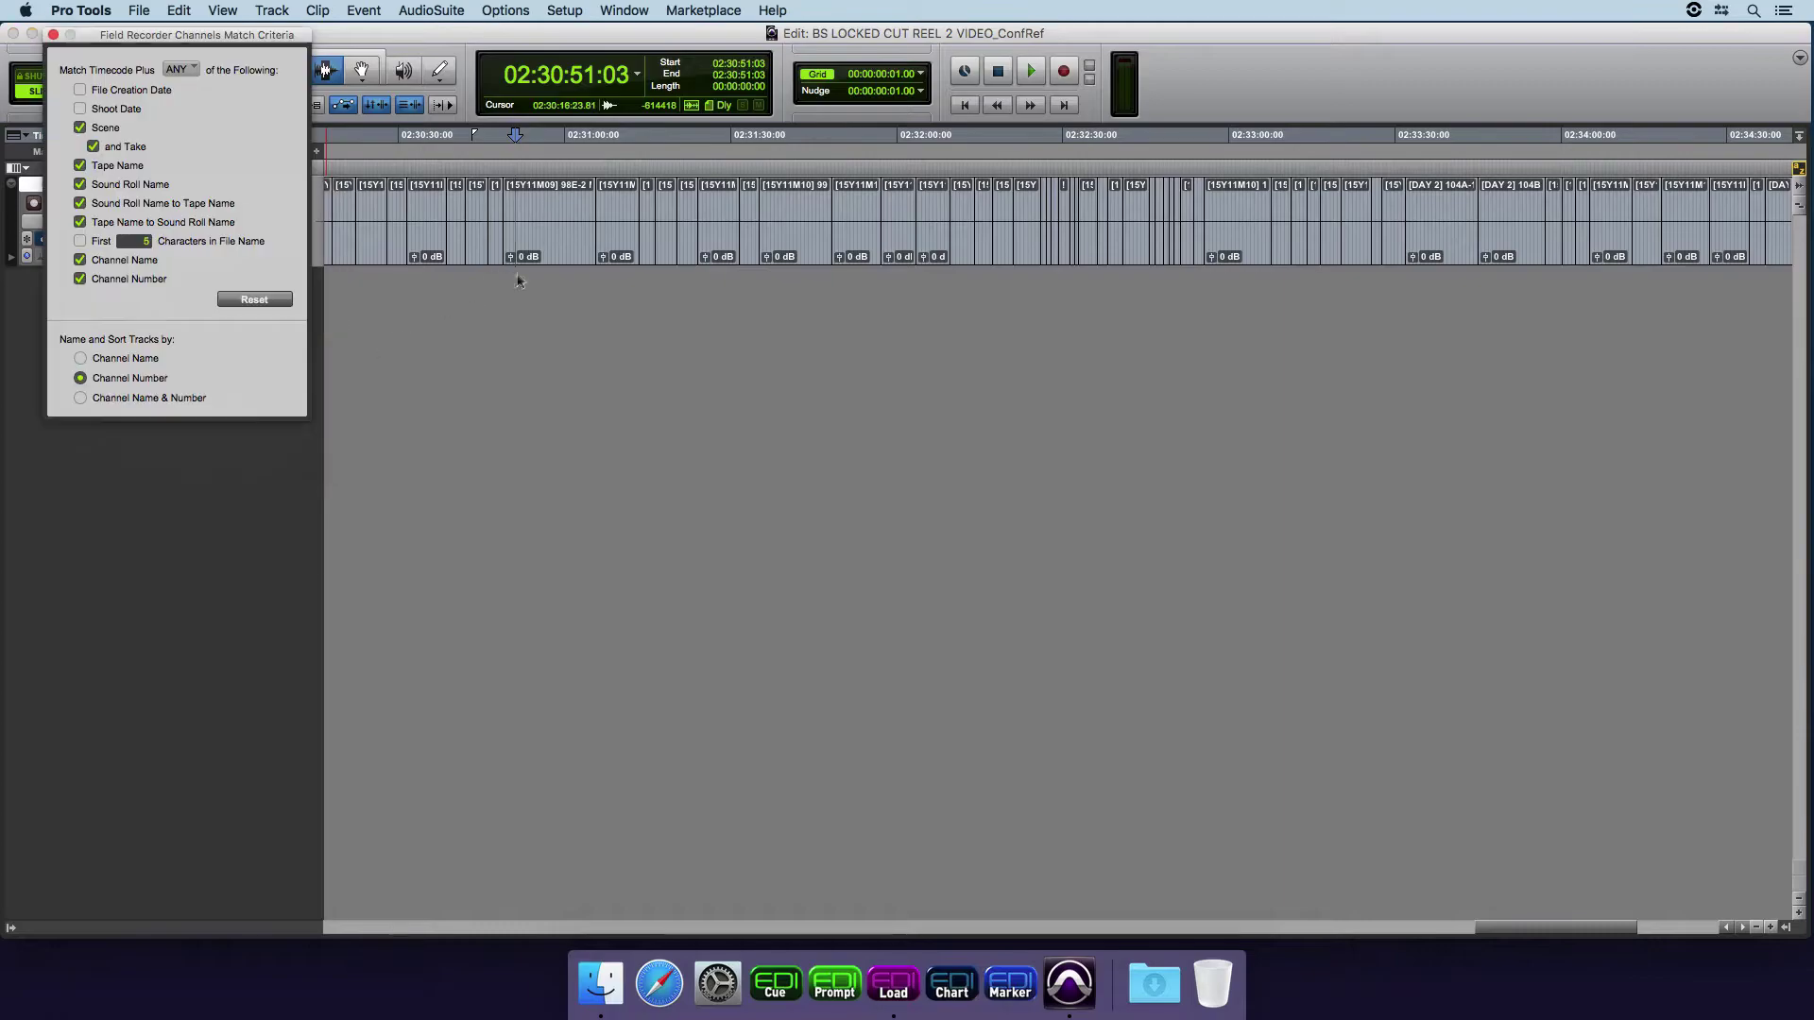
left_click(53, 35)
left_click(388, 227)
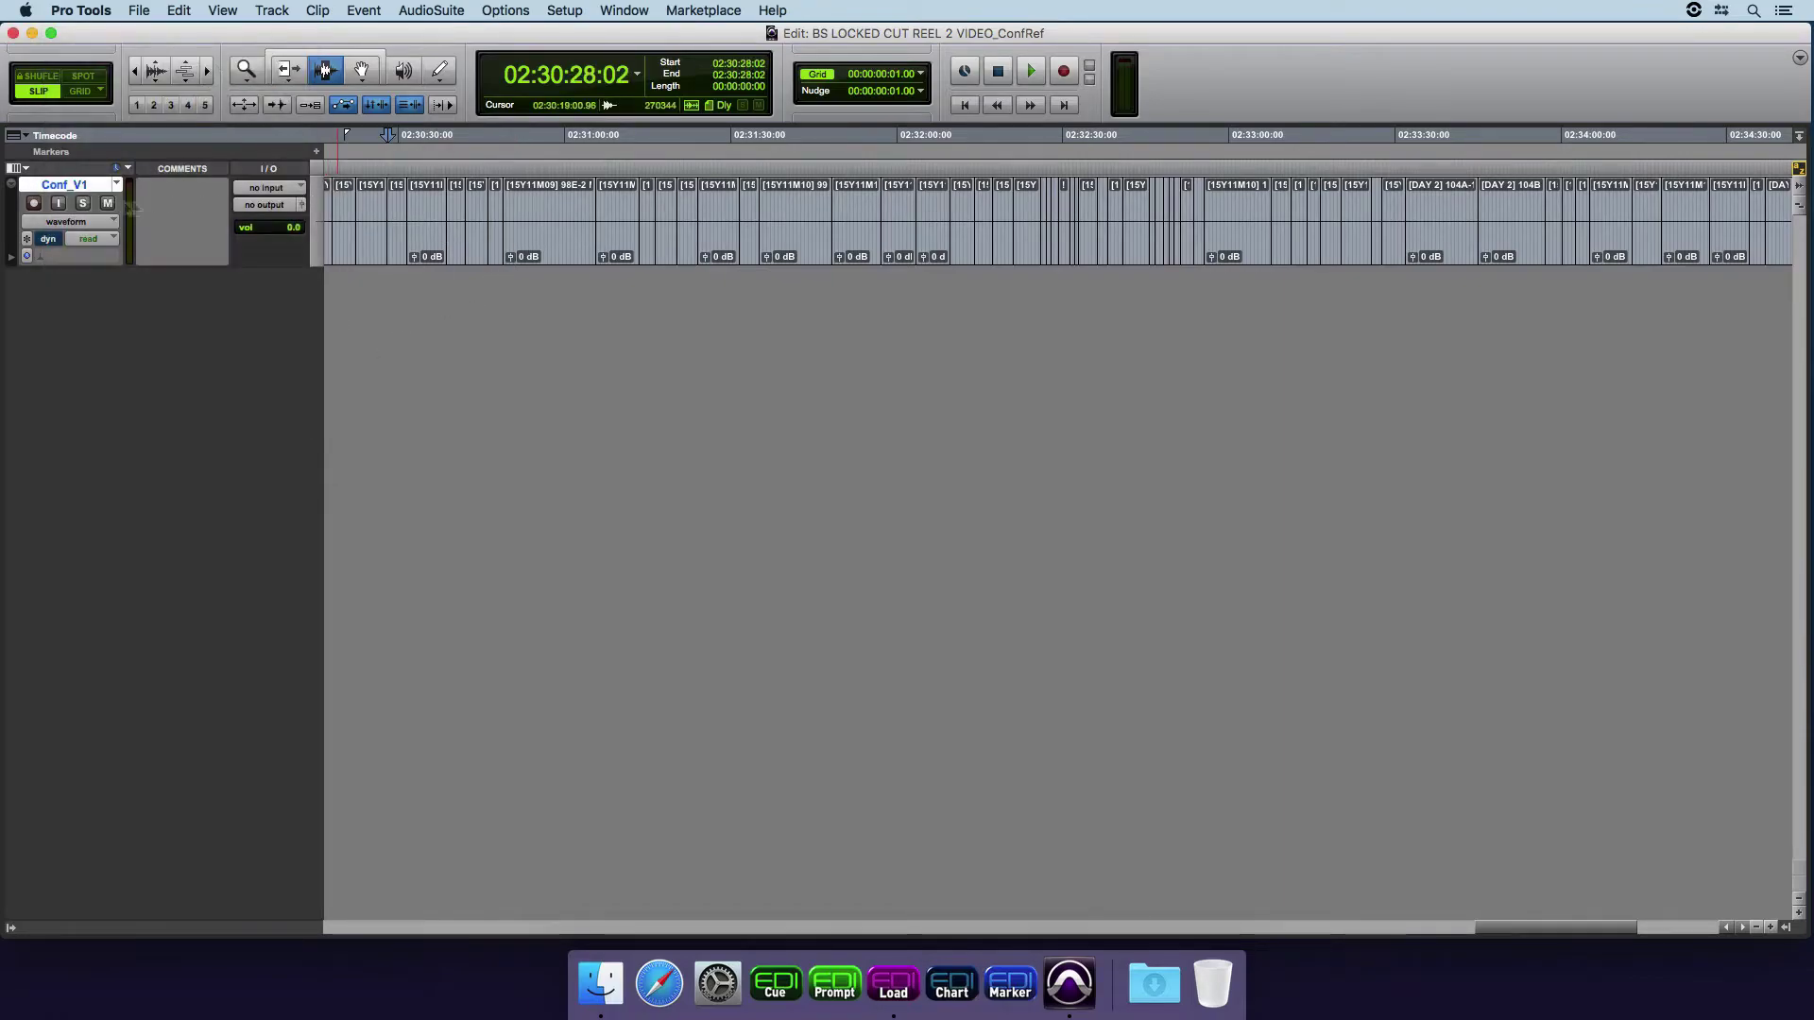
right_click(87, 185)
left_click(416, 467)
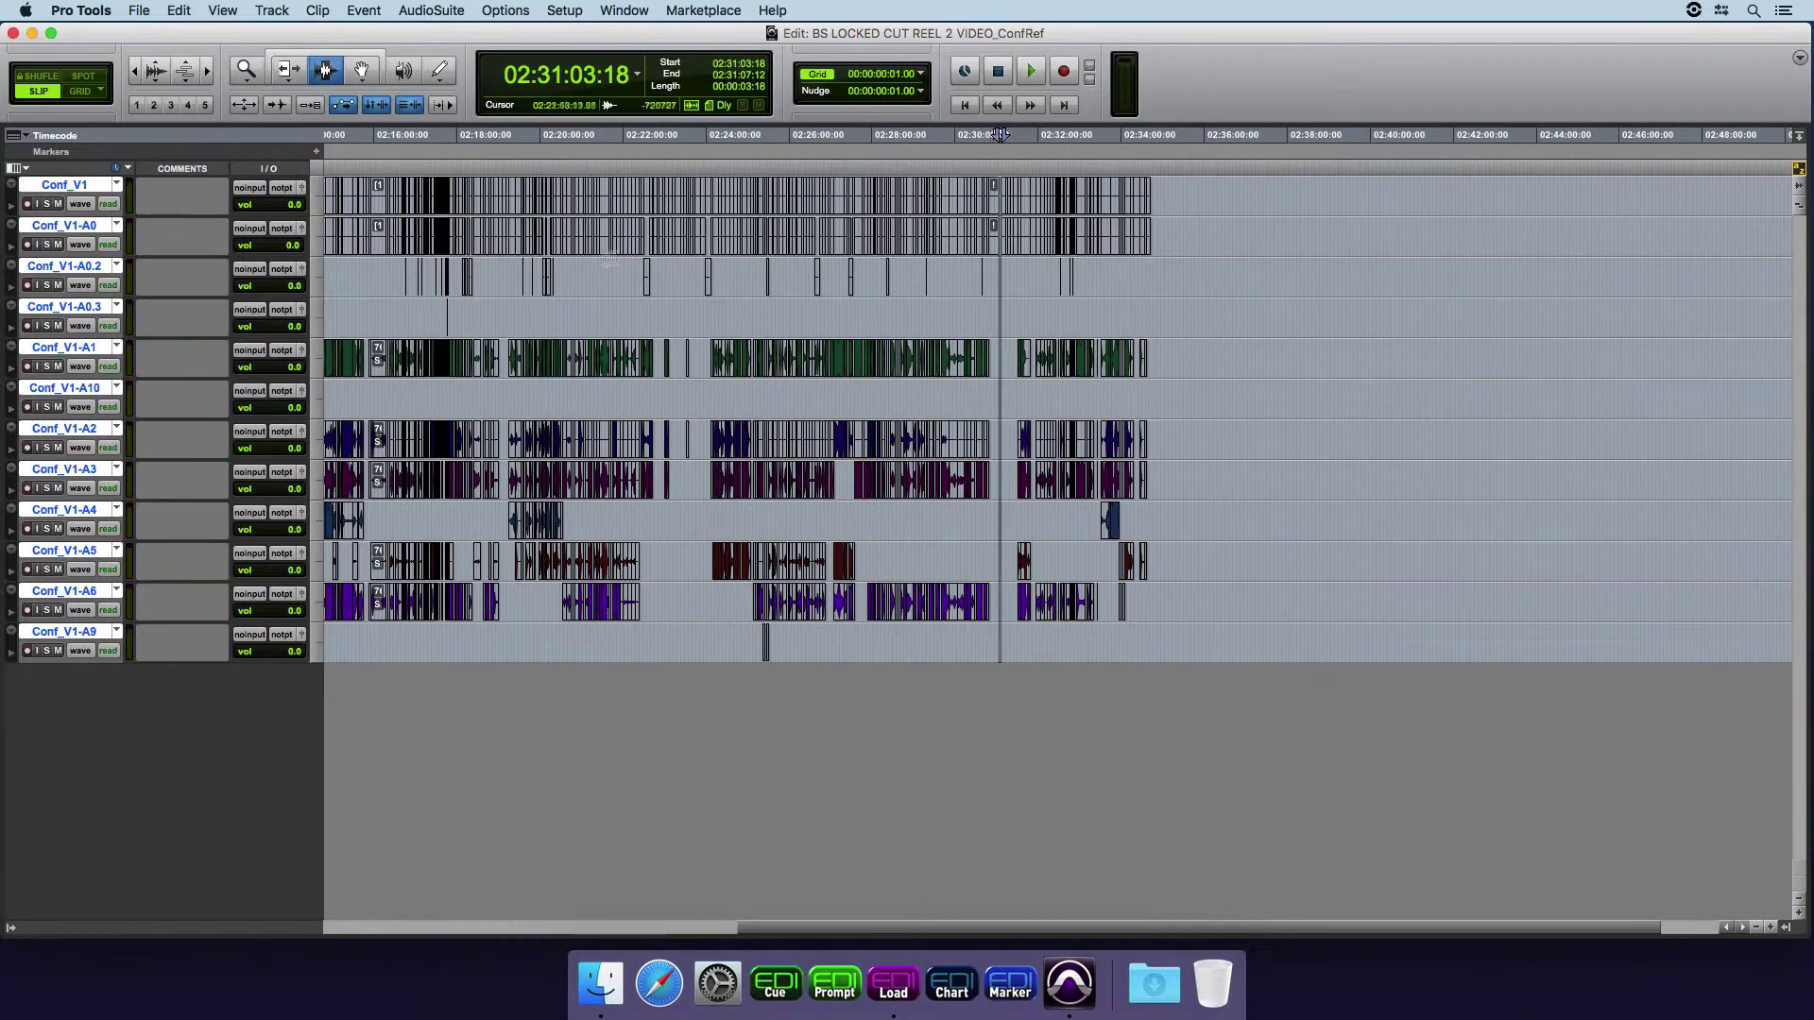
- Zoom out over the whole reel and select the run of clips on Conf_V1-A0
left_click(487, 362)
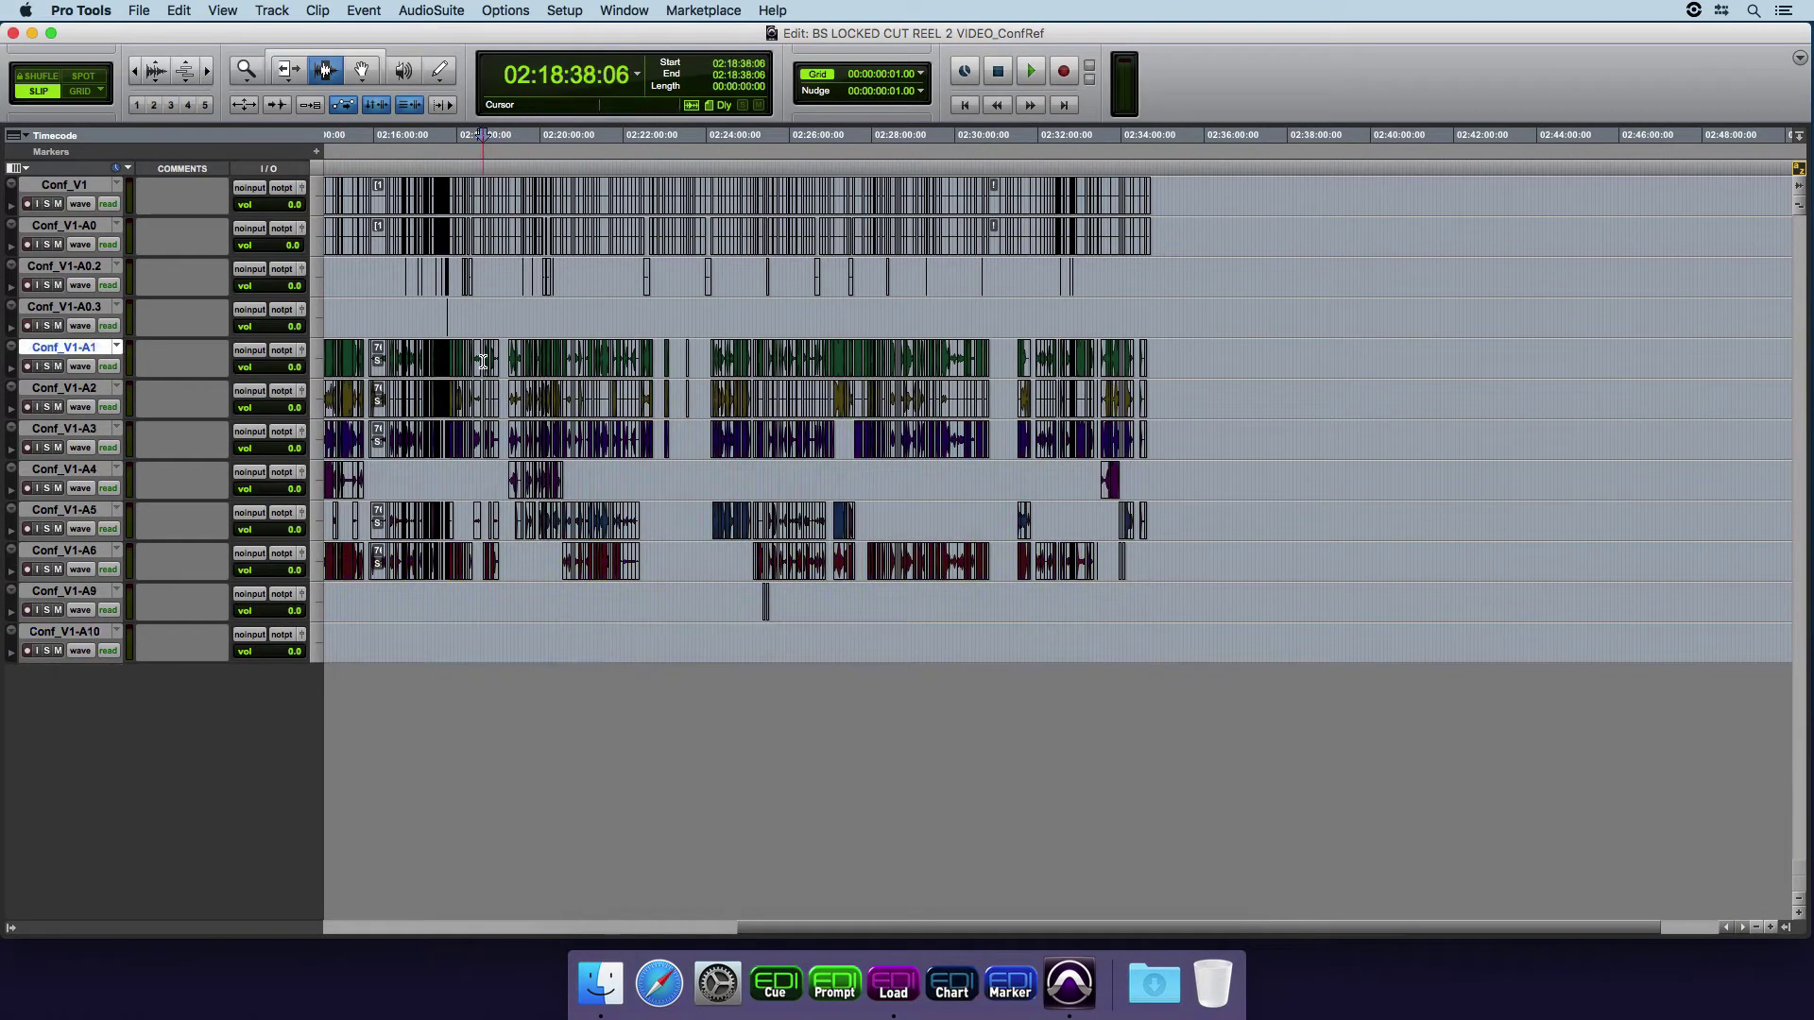
key("super+bracketleft")
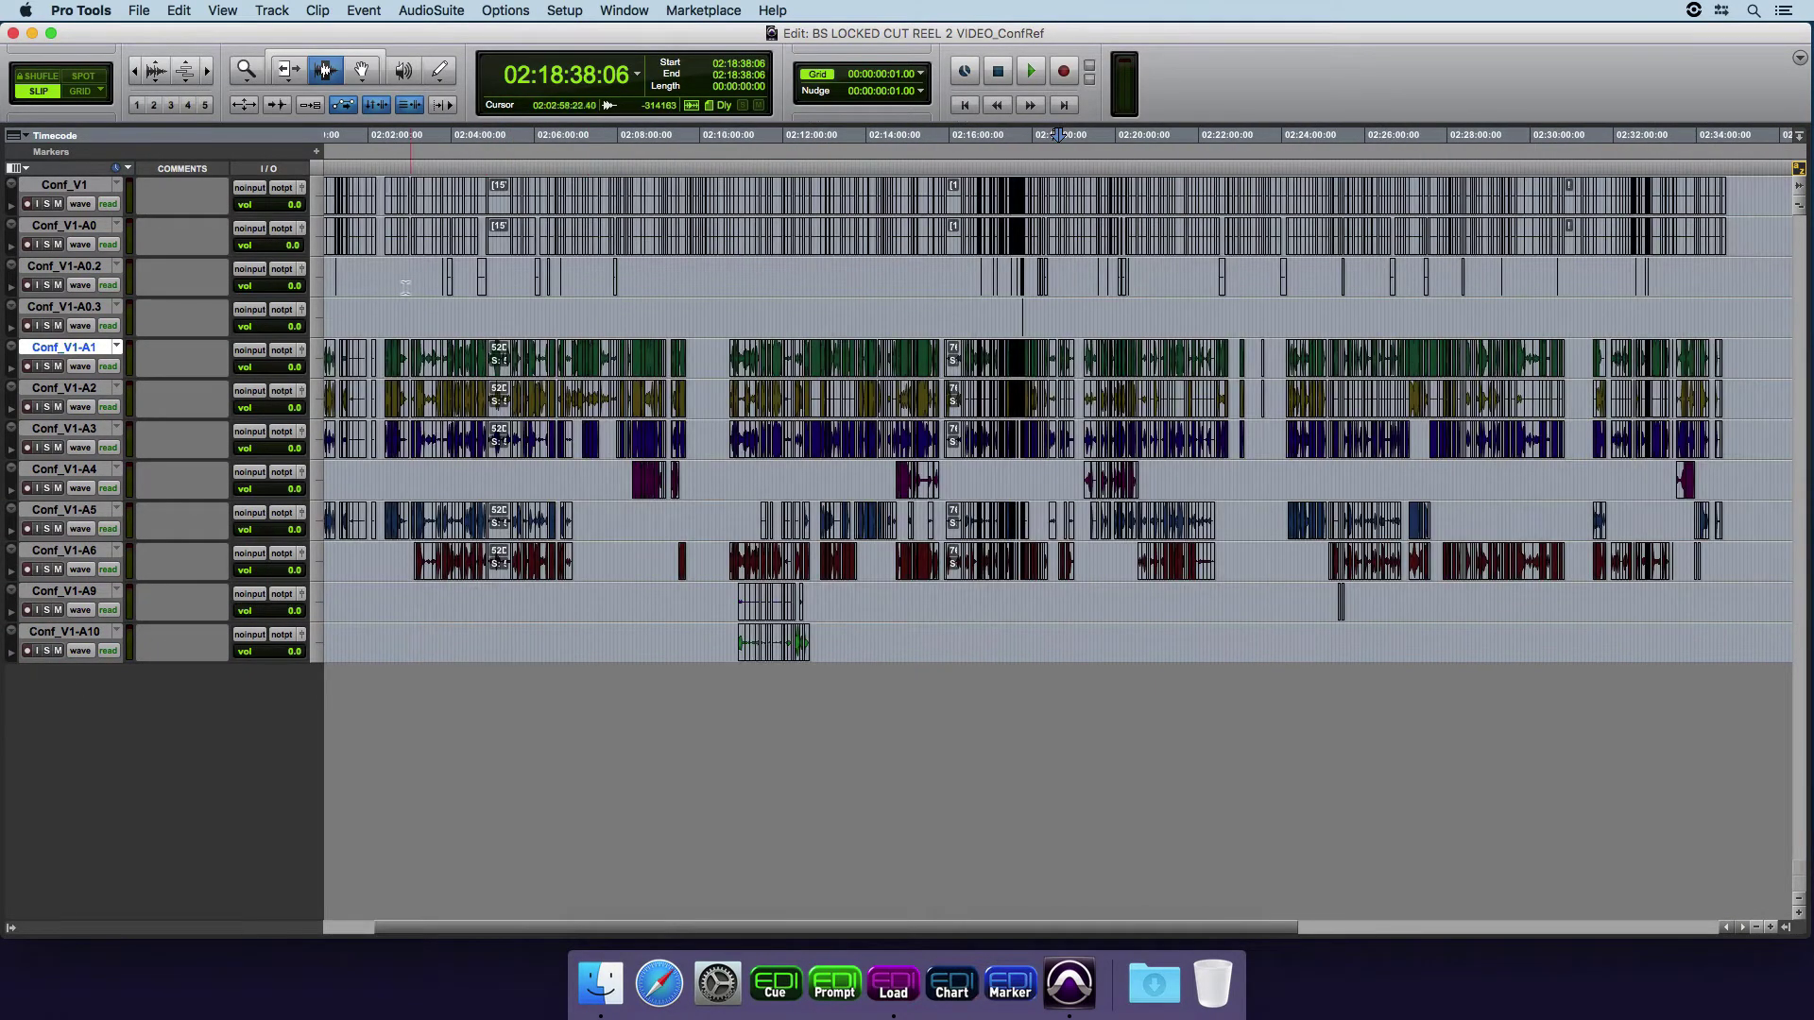
left_click_drag(384, 289, 280, 294)
left_click_drag(369, 253, 1754, 245)
key("super+bracketleft")
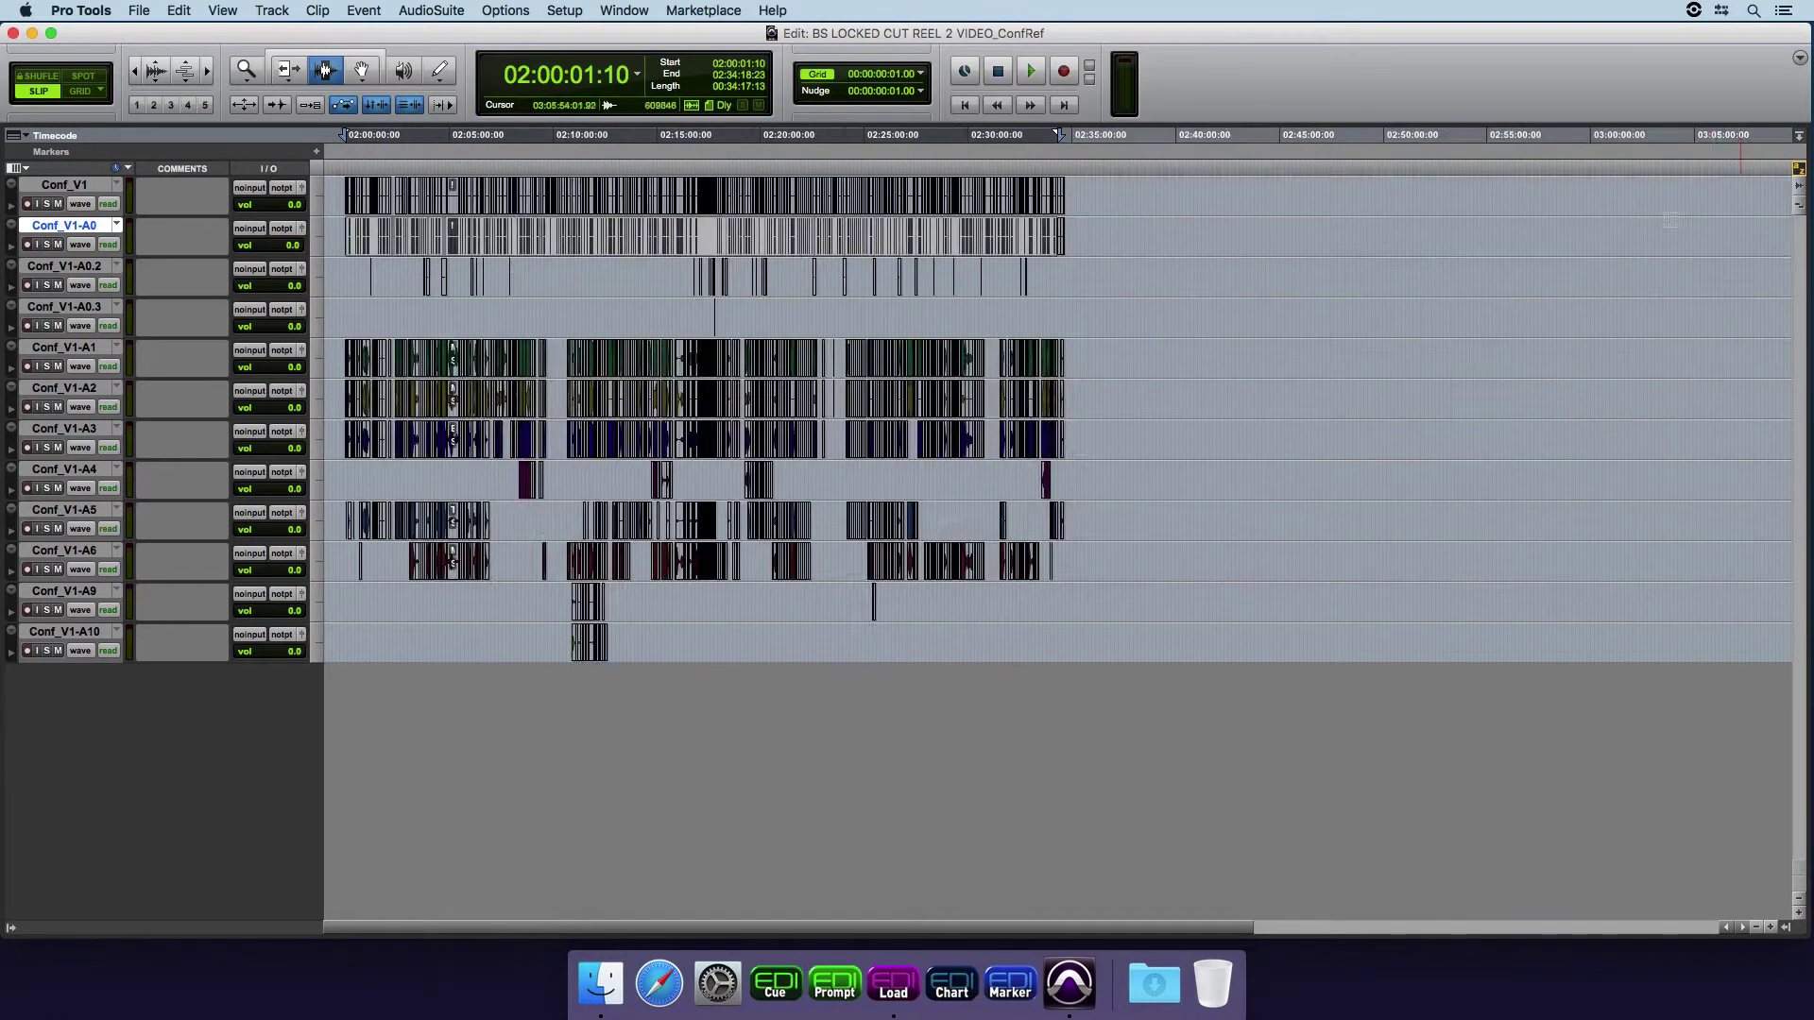
left_click(702, 304)
key("super+bracketright")
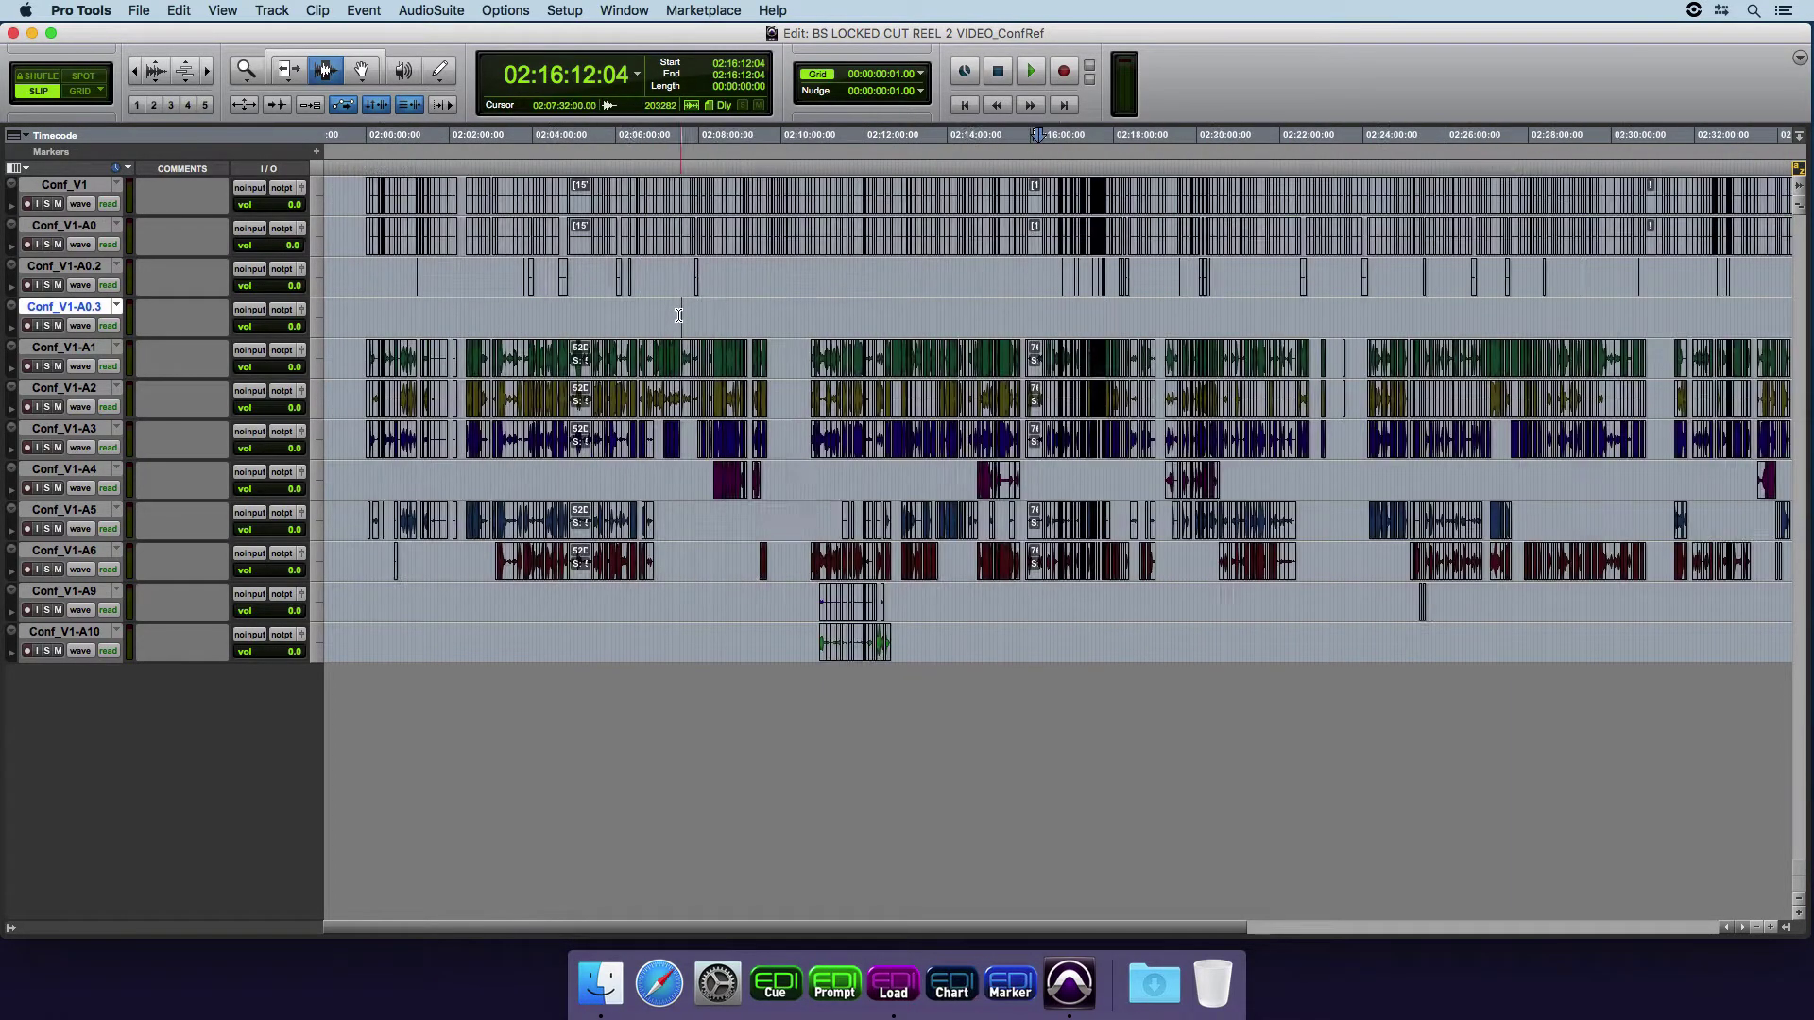
- Zoom in on the 02:21–02:30 section to inspect clips across Conf_V1-A1 to A3
left_click_drag(772, 361, 808, 460)
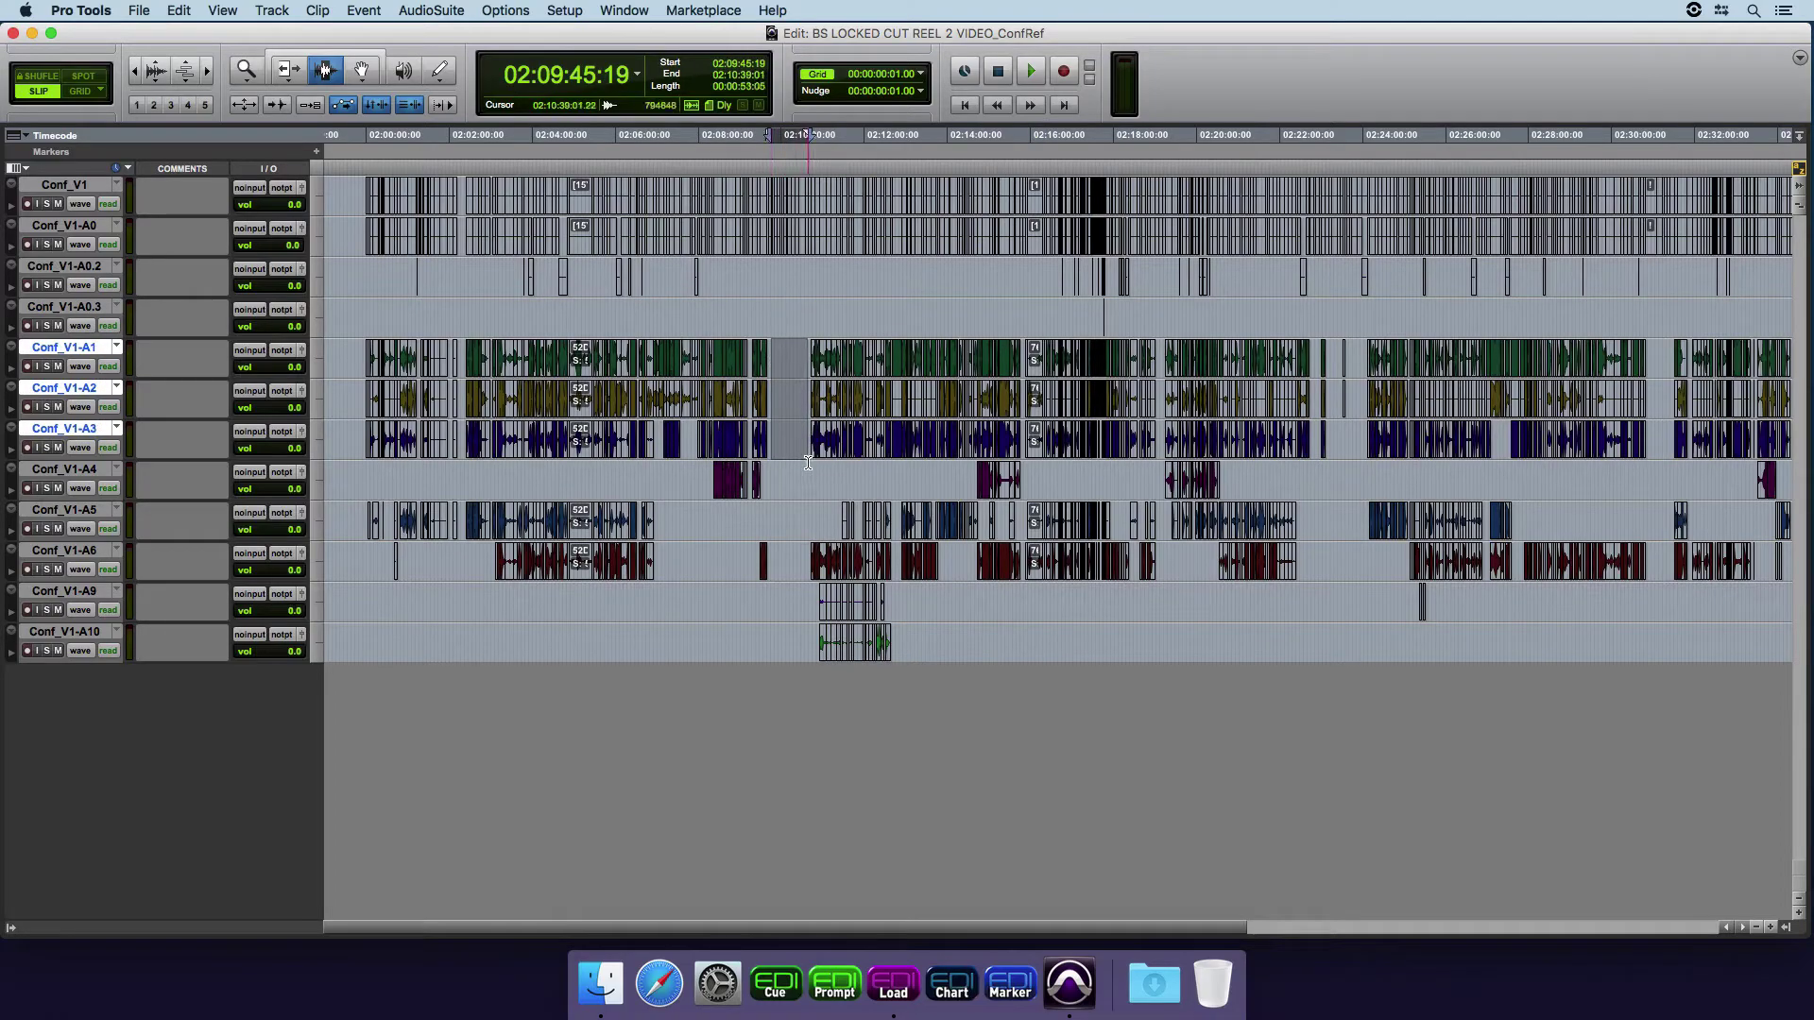
left_click(1330, 362)
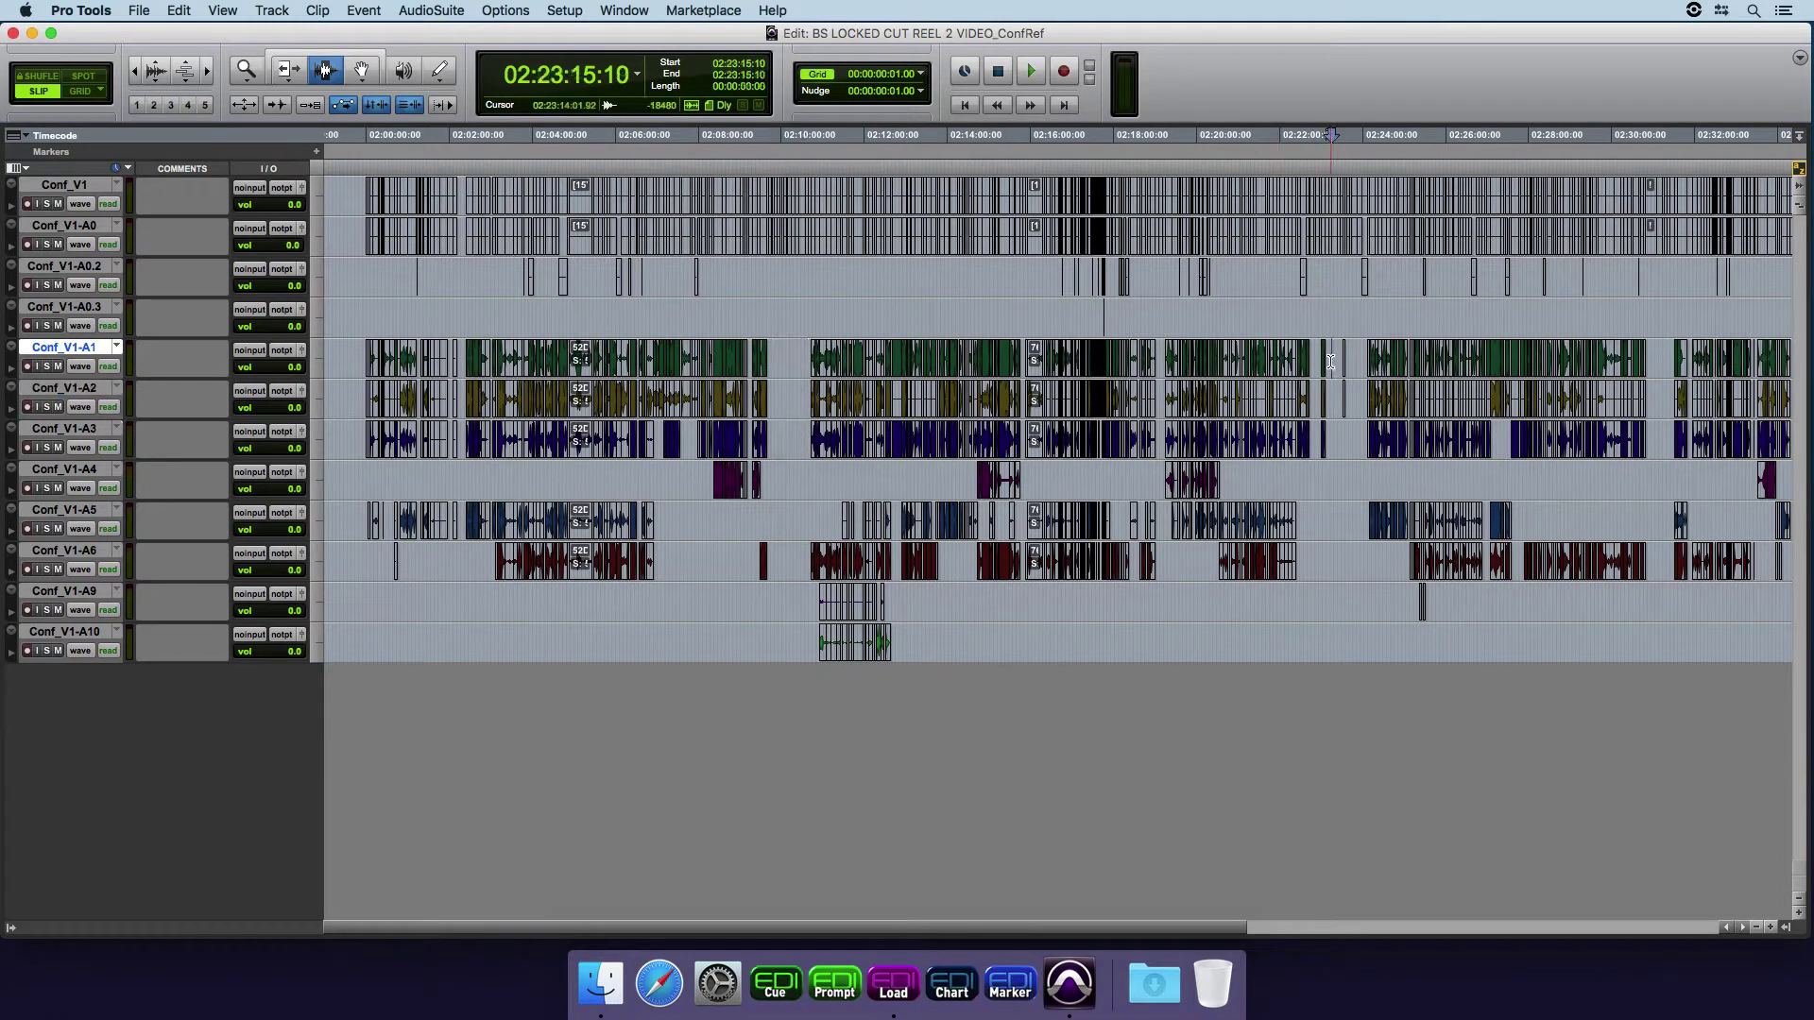
left_click(1502, 321)
key("super+bracketright")
key("super+bracketright")
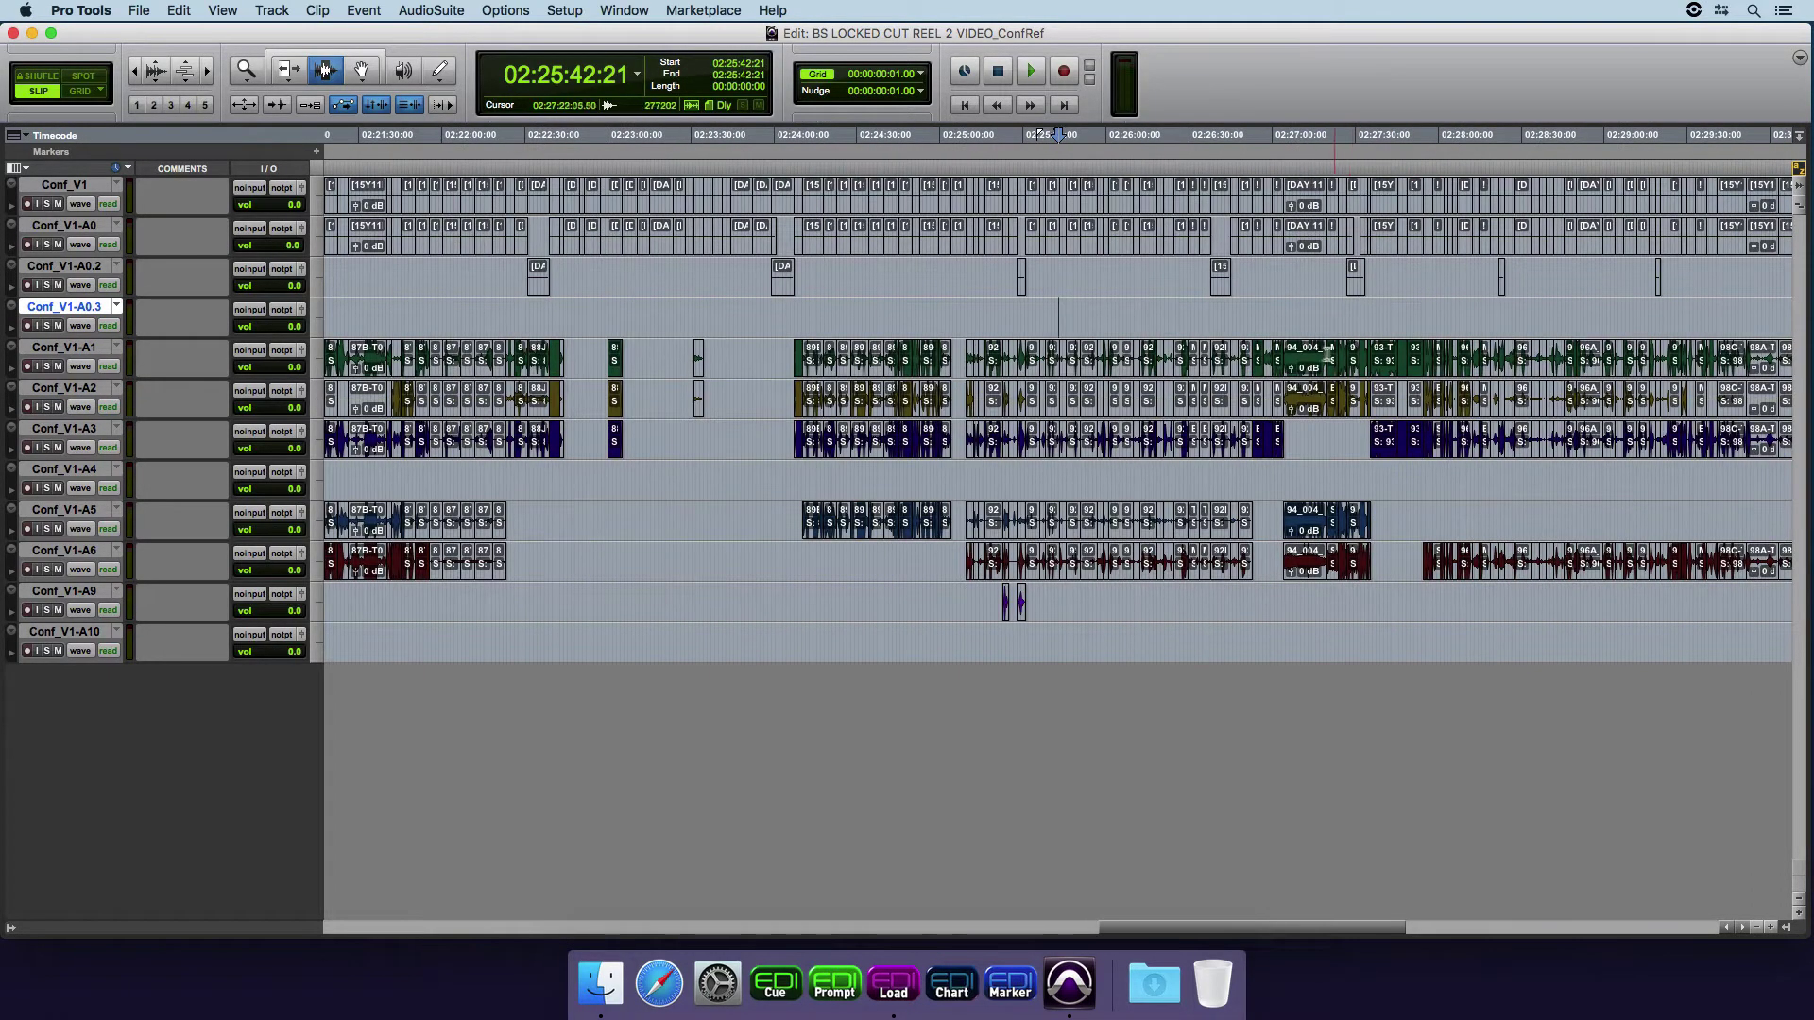
left_click(1310, 342)
key("super+bracketright")
key("super+bracketright")
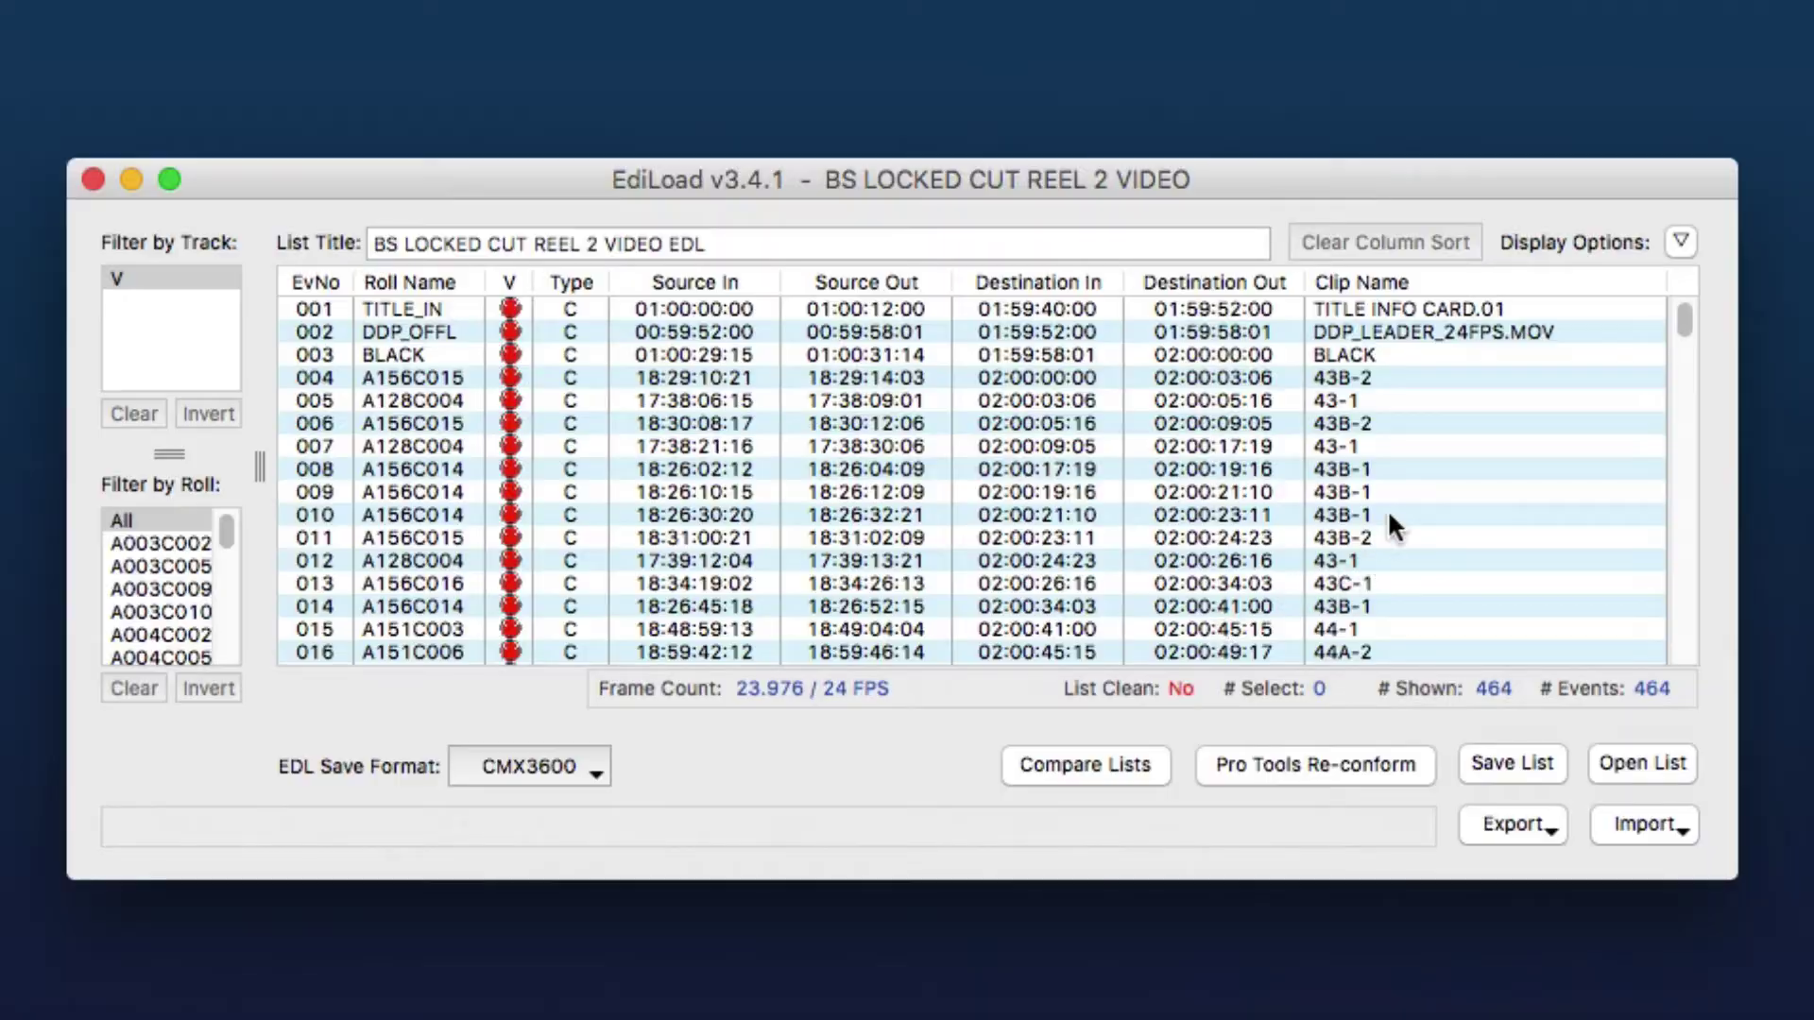
- In the EDL, inspect event 010 and event 039 with clip 49D-1
left_click(1389, 516)
scroll(1488, 456, "down", 12)
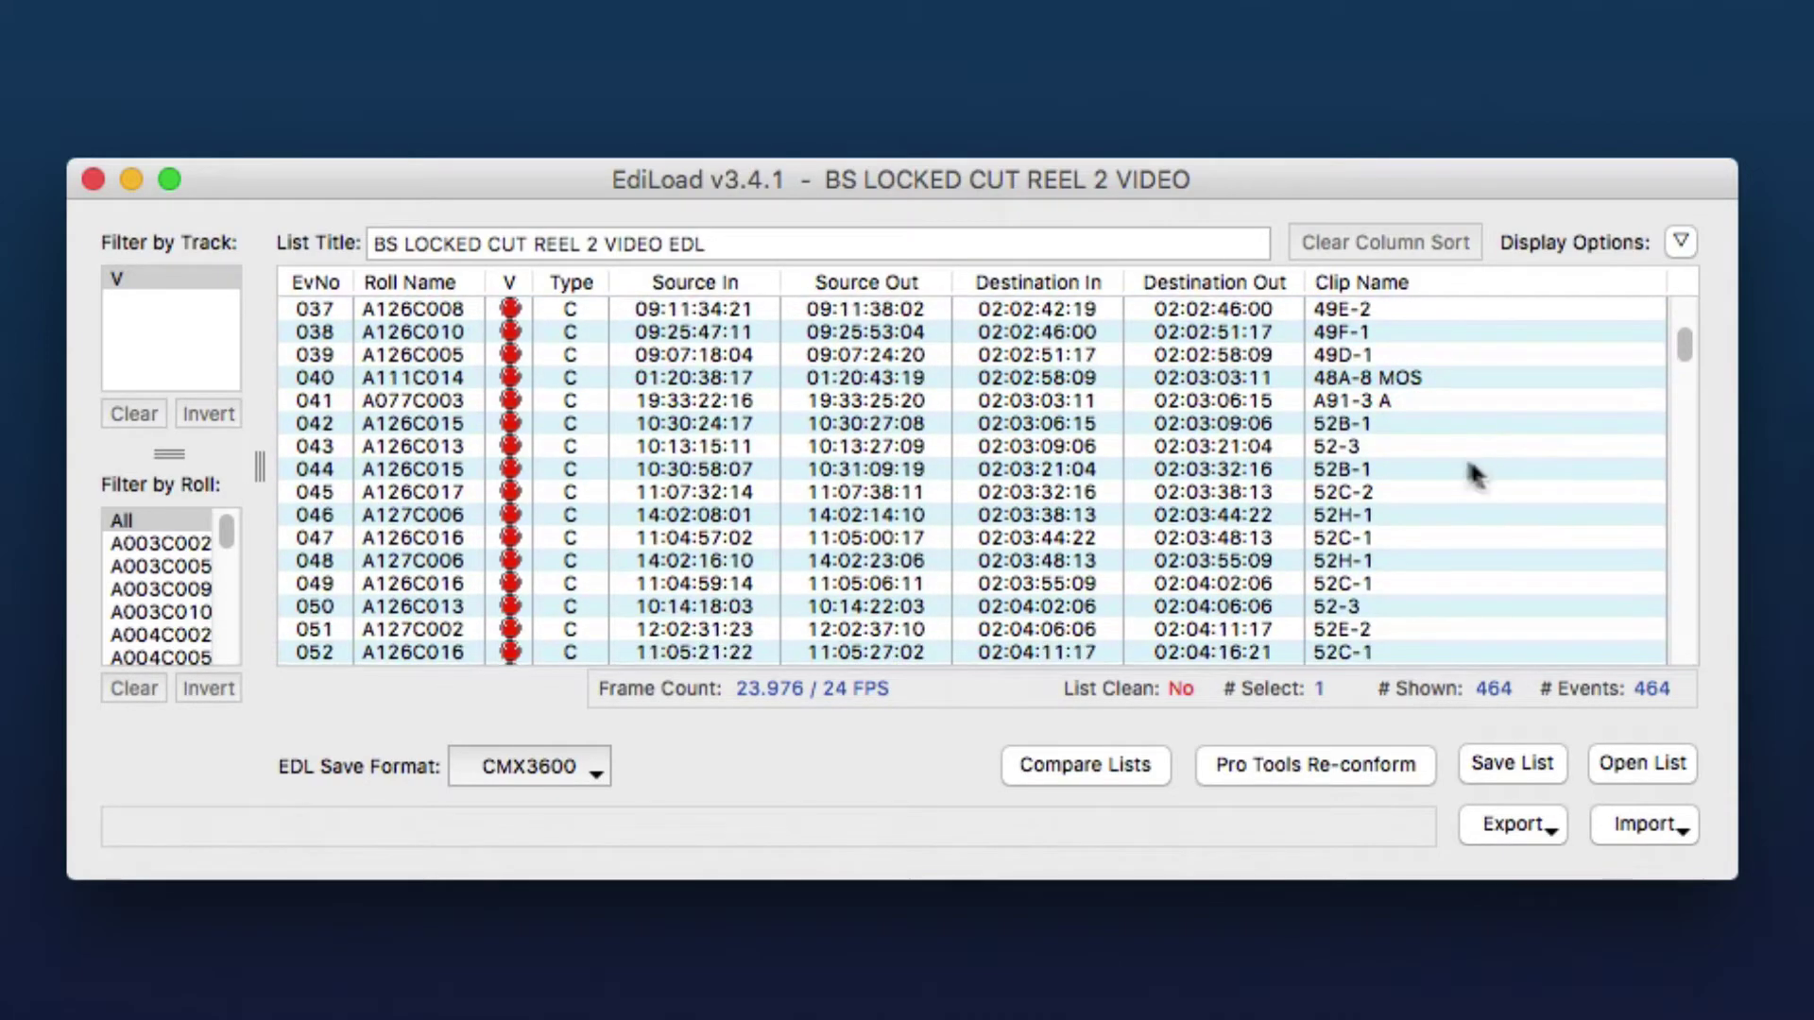
left_click(1477, 356)
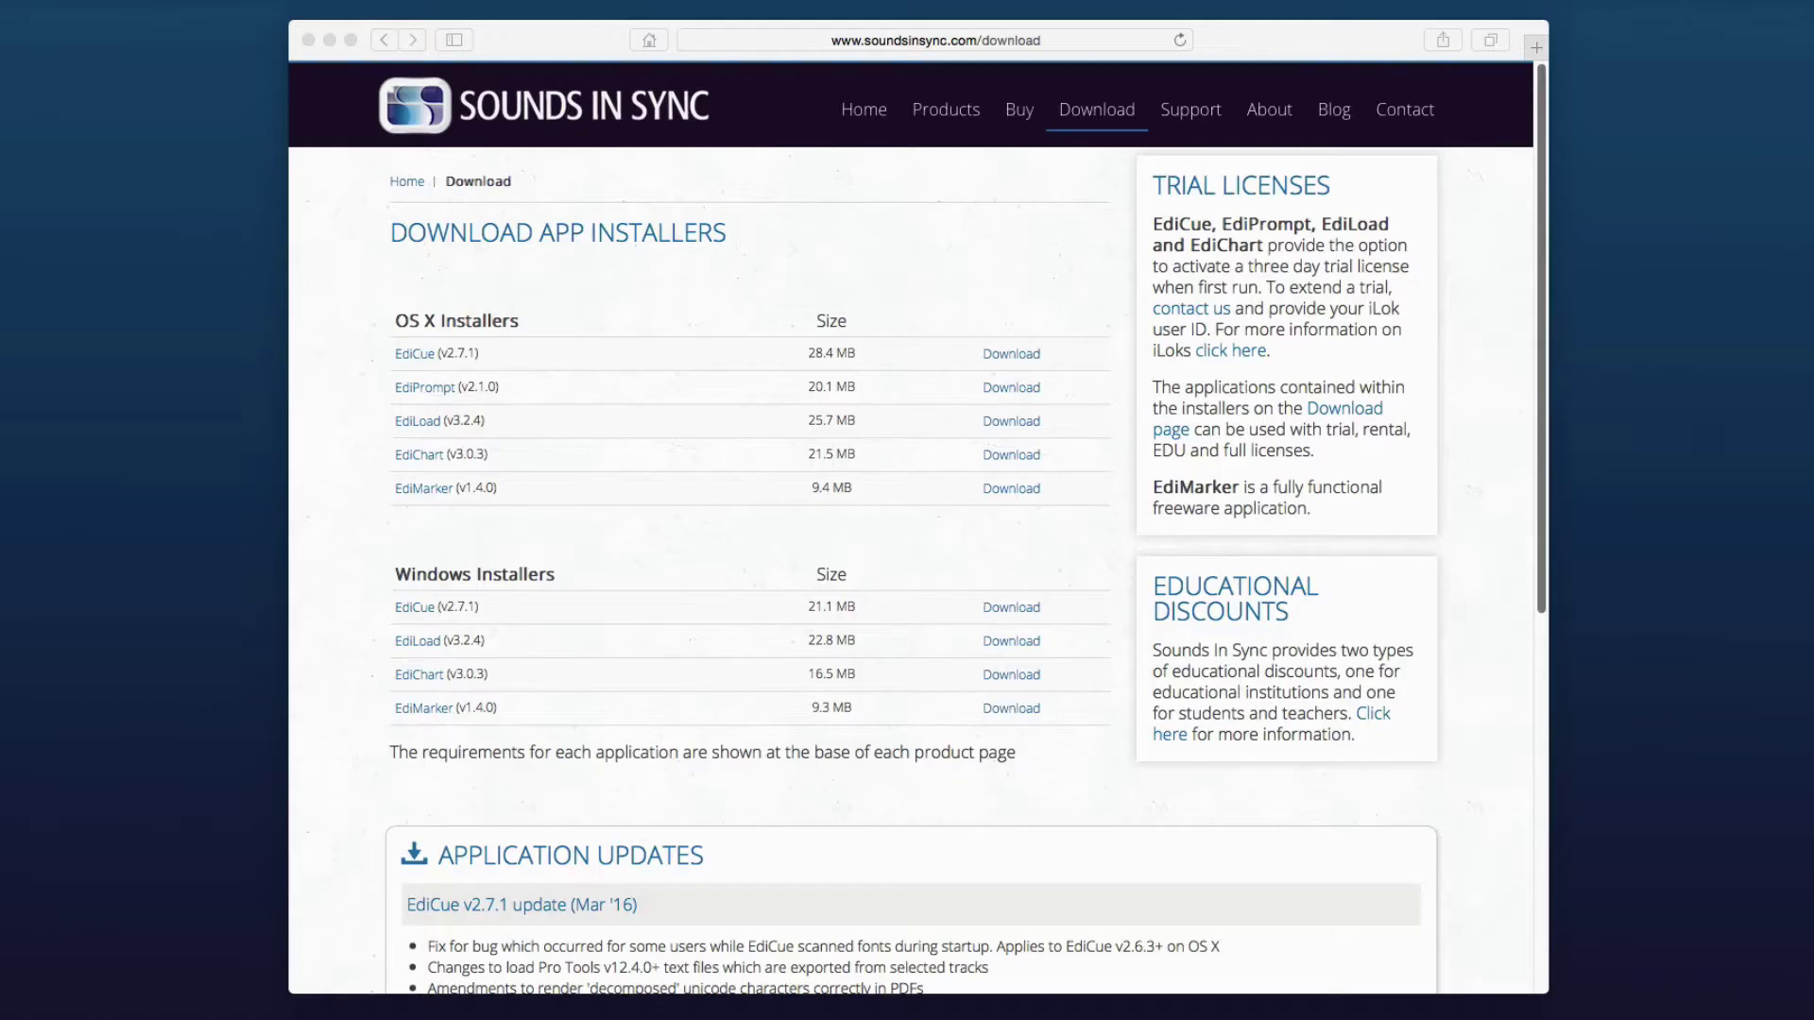